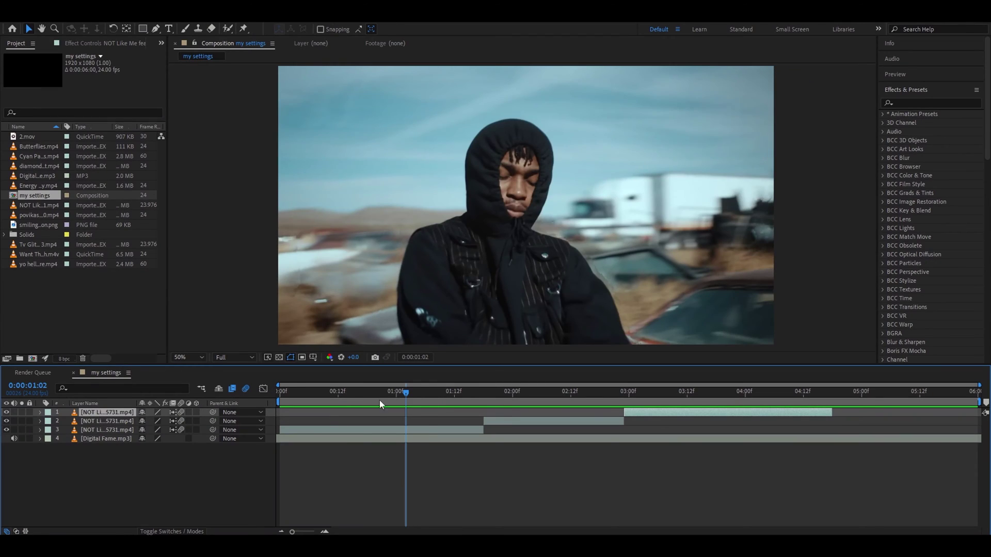
- Add a new adjustment layer above the clips and apply the 4-Color Gradient effect to it
drag(379, 401, 410, 429)
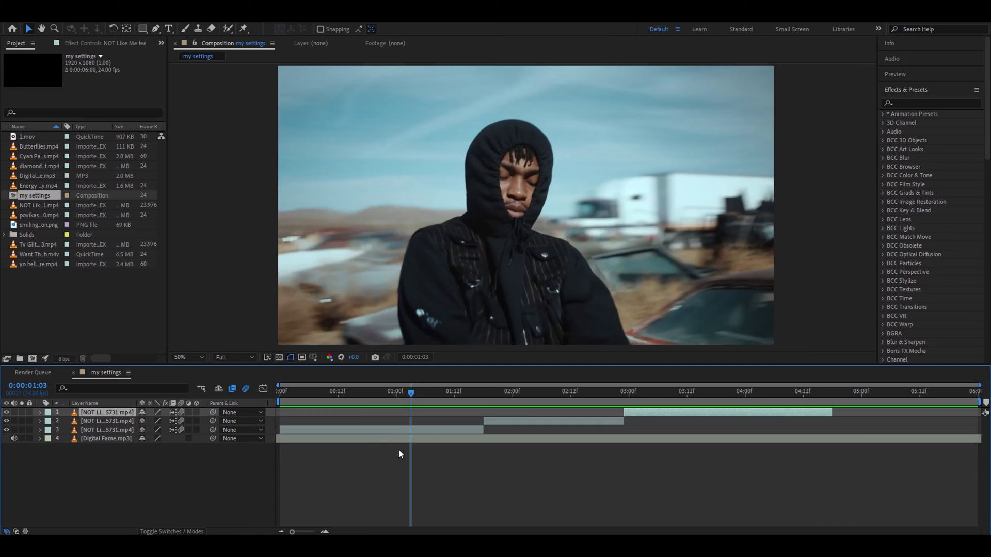
key(ctrl+alt+y)
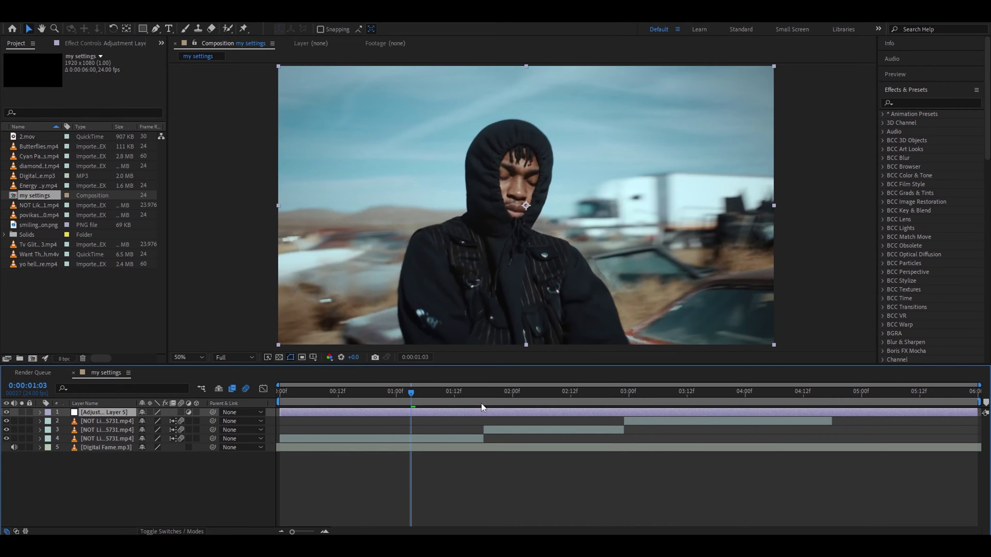
click(919, 103)
text(4-color)
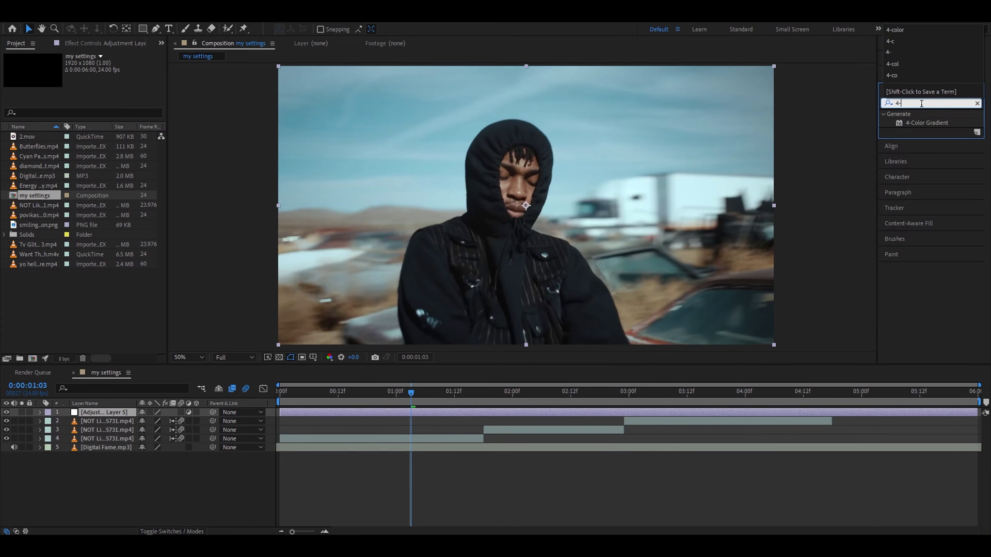
double_click(926, 122)
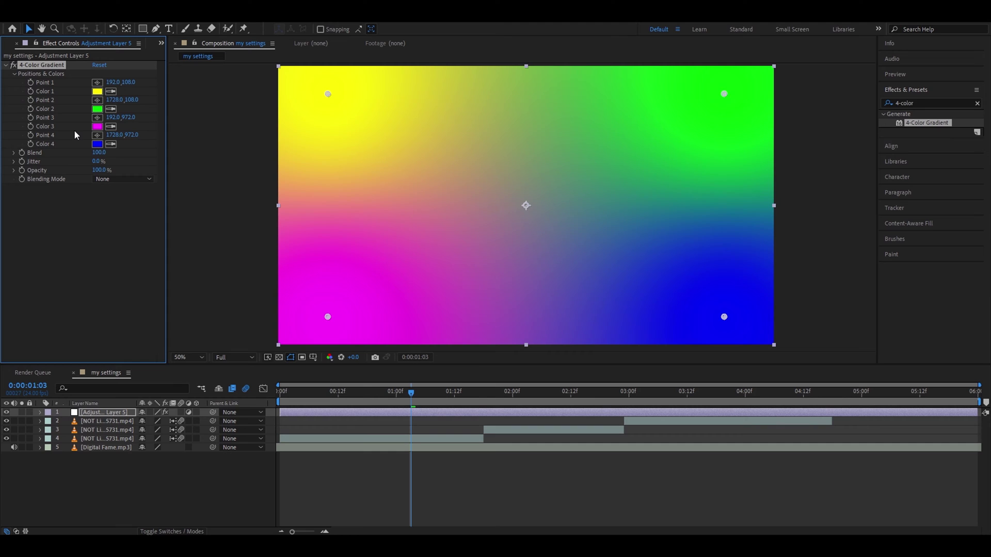
- Set all four colors of the 4-Color Gradient to purple 8B029F
click(97, 91)
text(8B029F)
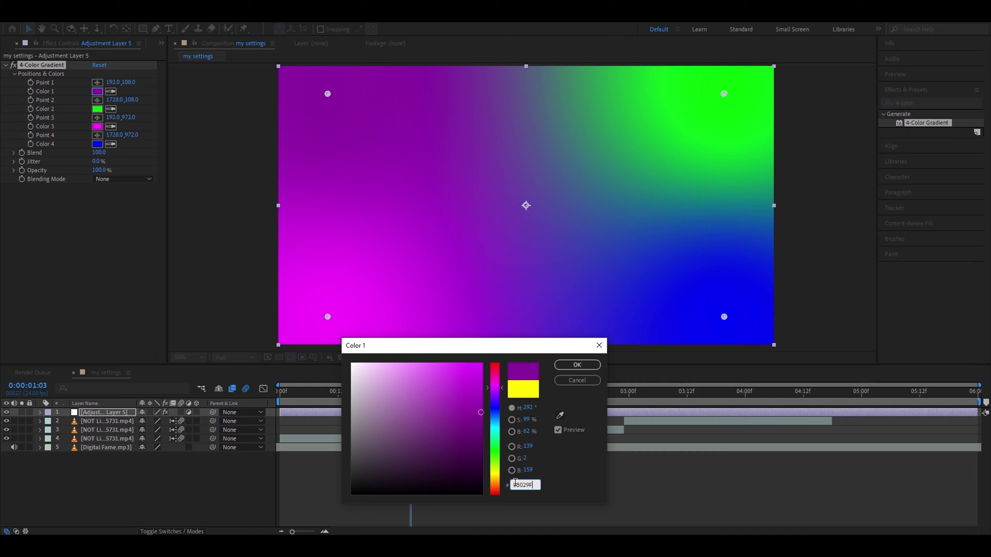
click(576, 364)
click(97, 109)
text(8B029F)
click(571, 364)
click(97, 127)
text(8B029F)
click(577, 365)
click(97, 144)
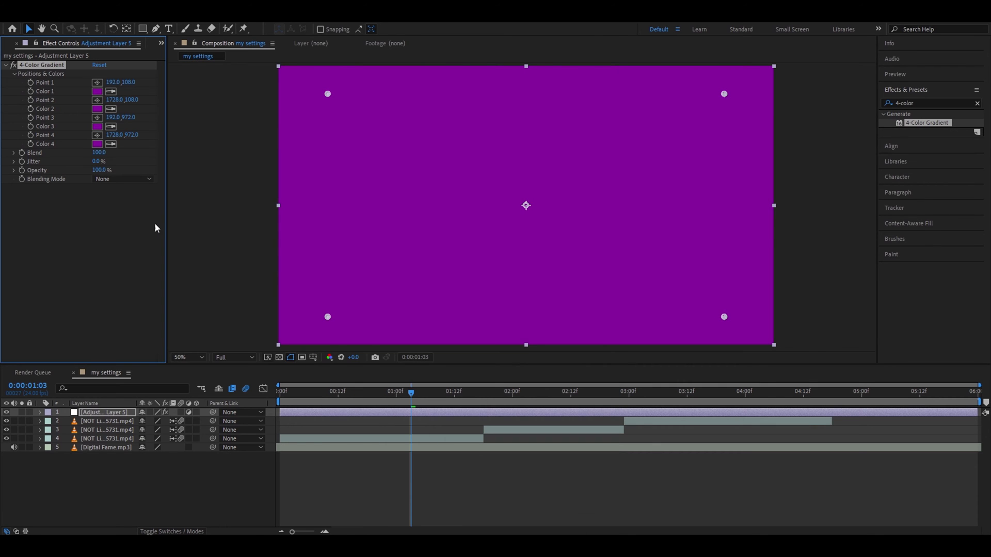
- Set the gradient's blending mode to Color and its Blend value to 51
click(122, 179)
click(122, 385)
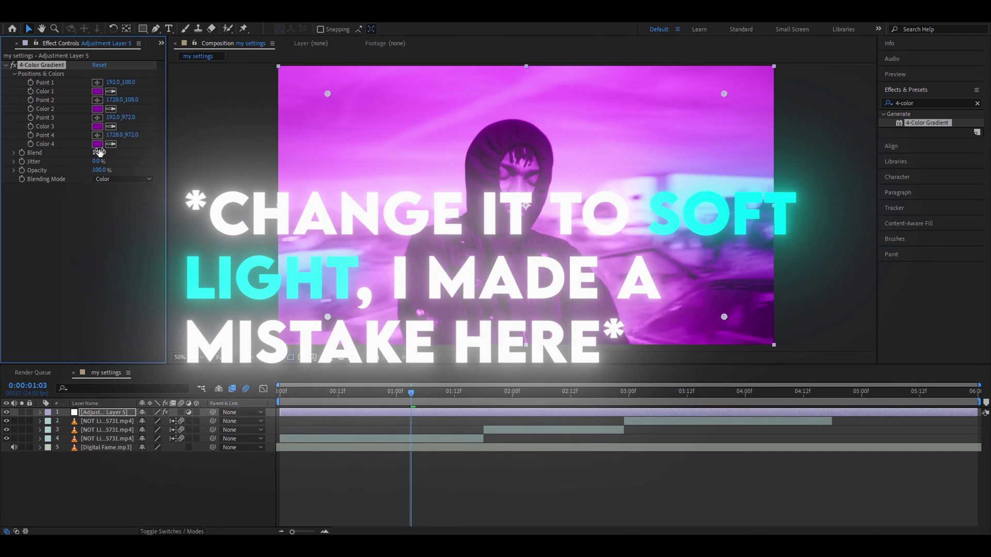
click(99, 152)
key(BackSpace)
text(51)
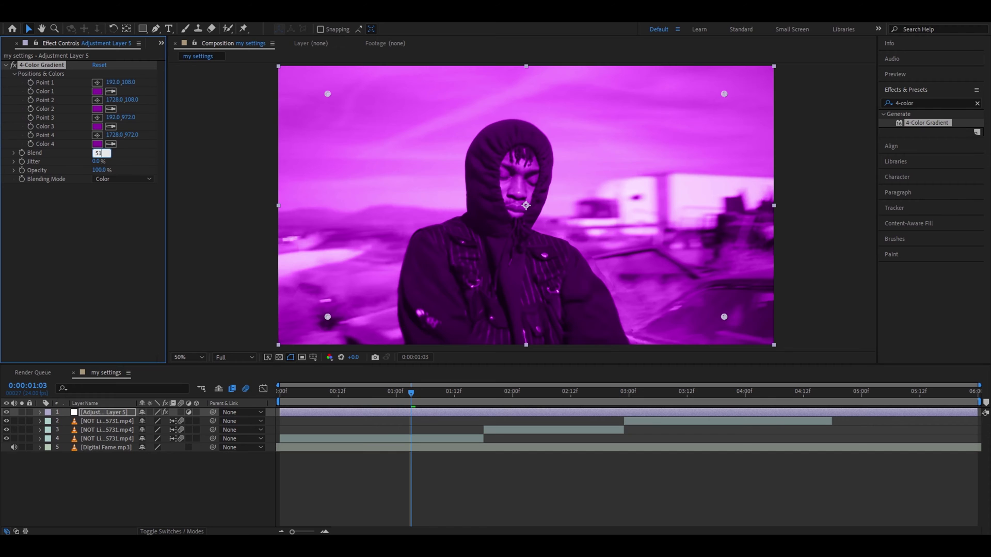
- Apply Deep Glow to the adjustment layer above the gradient effect and set its Exposure to 0.55
drag(916, 104, 820, 116)
text(deep)
drag(919, 158, 52, 65)
click(94, 83)
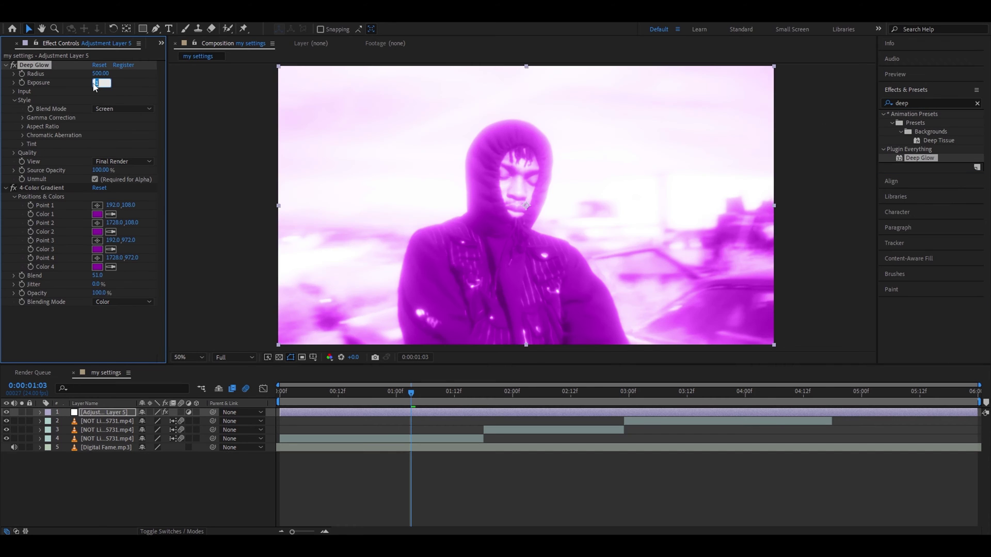
text(0.55)
key(Return)
- Apply S_Invert above Deep Glow and set its Offset Darks to -1.8
click(909, 103)
text(s_invert)
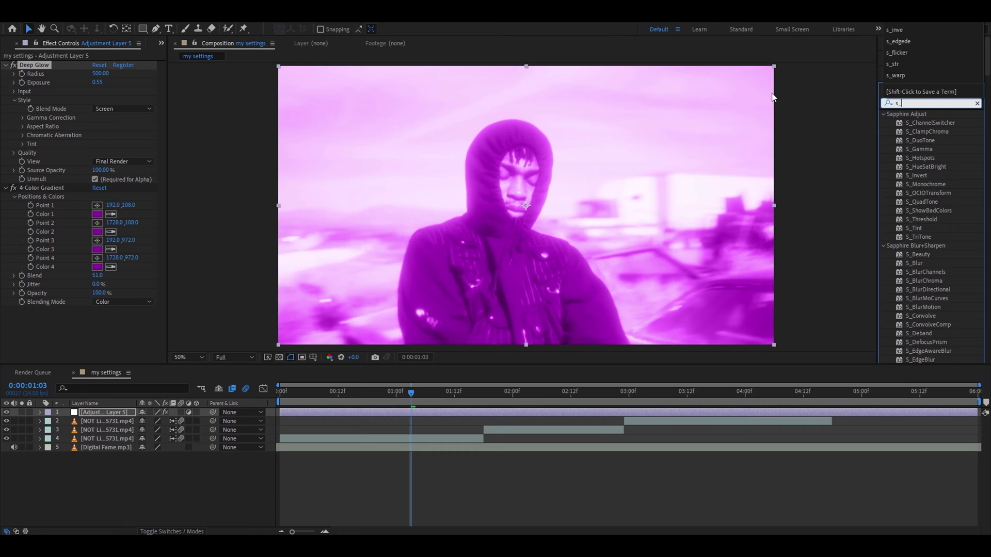
drag(916, 122, 51, 65)
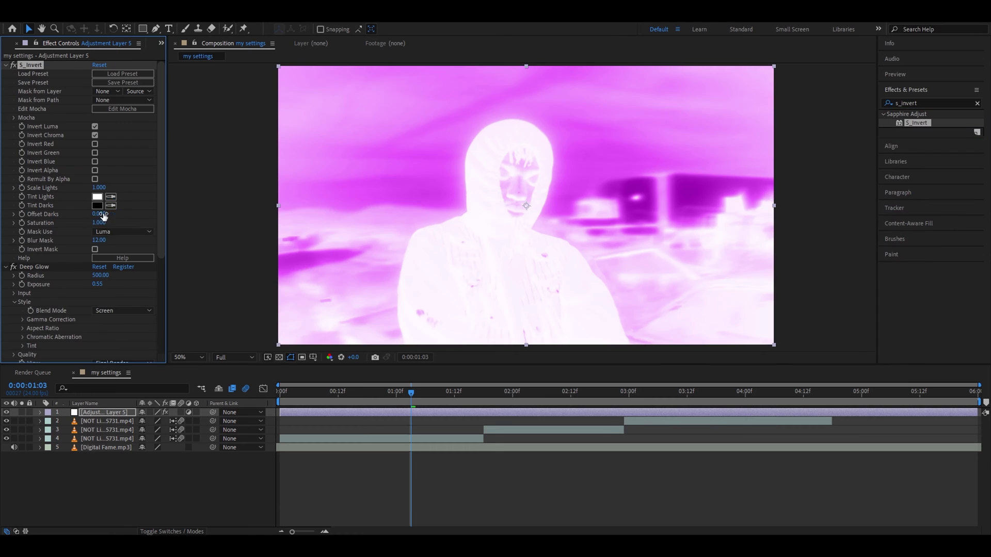
click(101, 214)
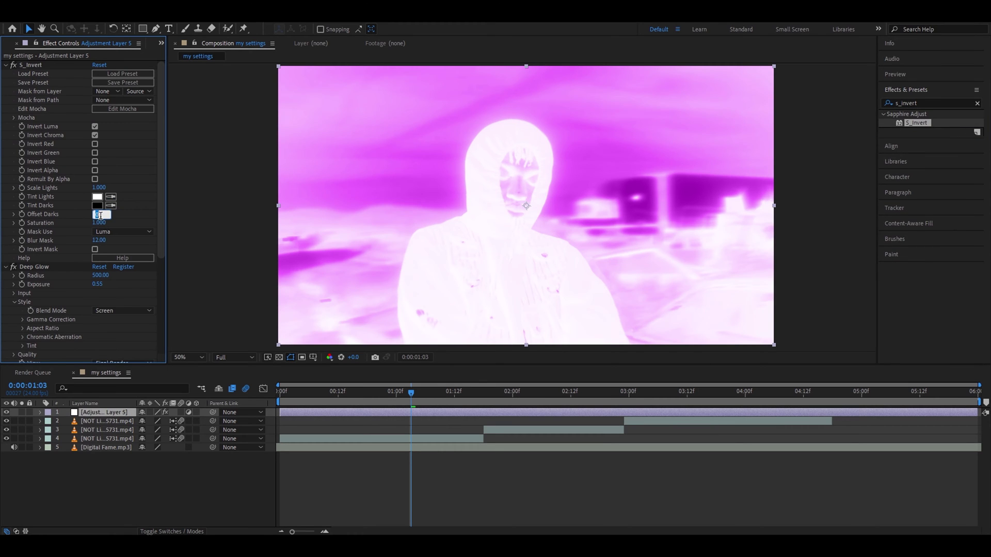
key(Return)
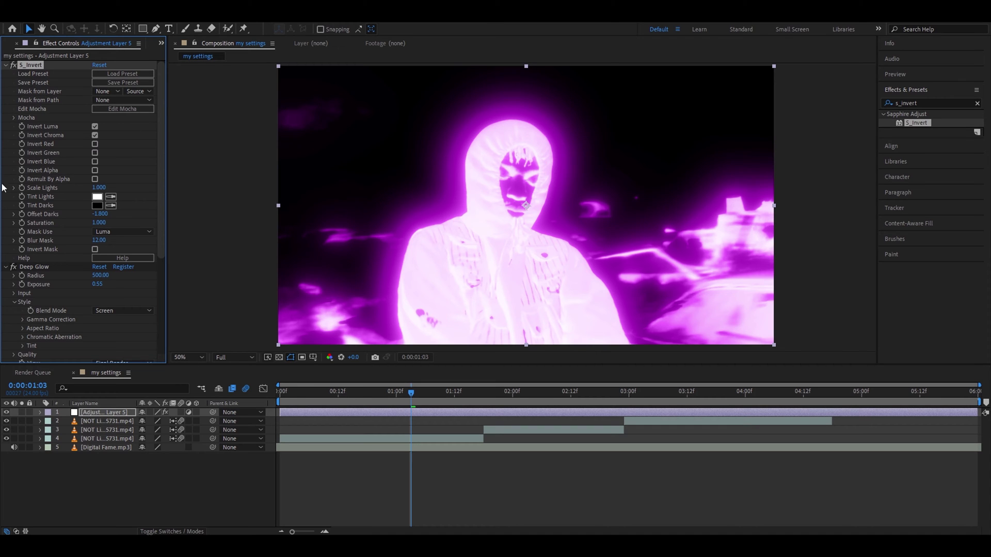
- Apply the Color Balance effect above S_Invert in the adjustment layer's effect stack
click(927, 103)
text(colo)
text(r bala)
drag(922, 141, 39, 66)
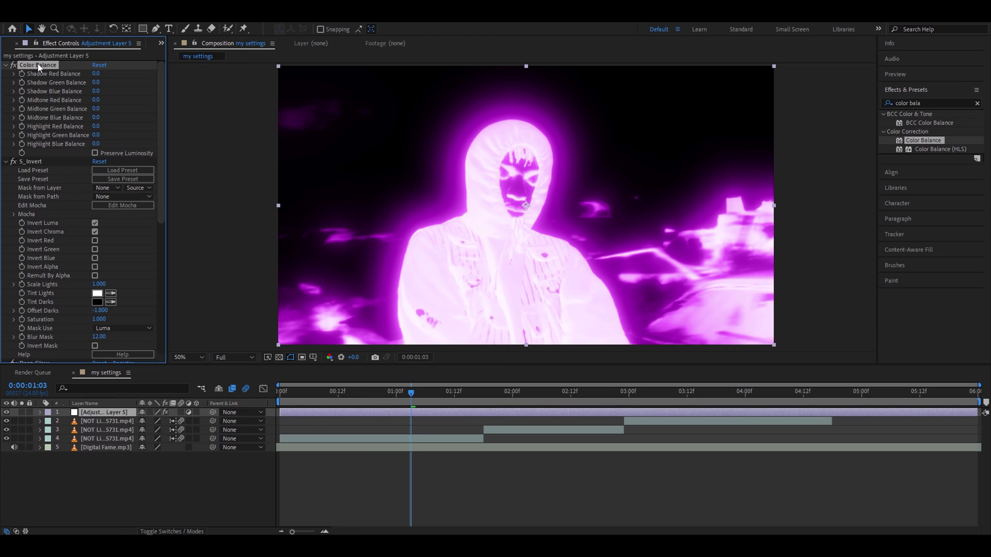
- Set Color Balance's shadow values to -6 red, -5 green and 4 blue
click(95, 74)
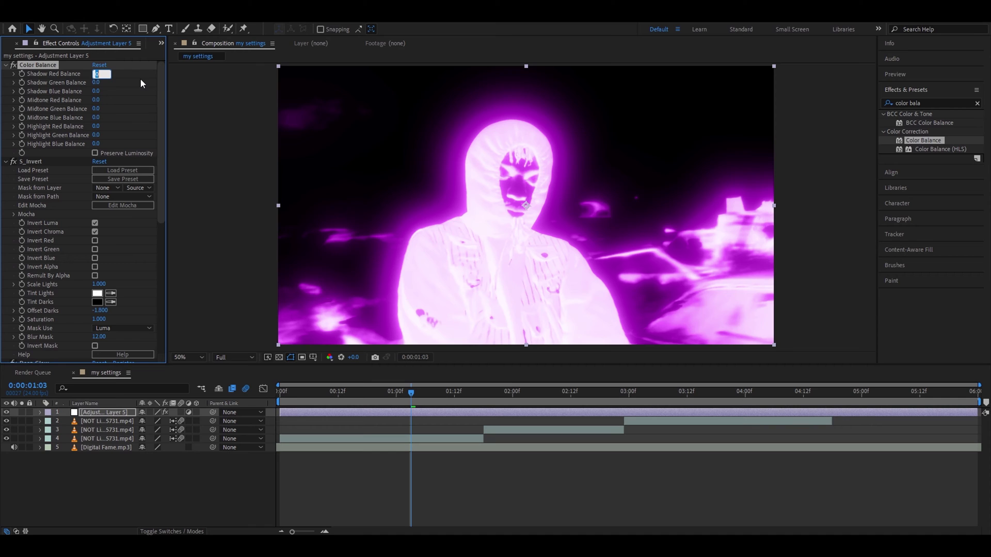
text(-6)
key(Return)
click(95, 83)
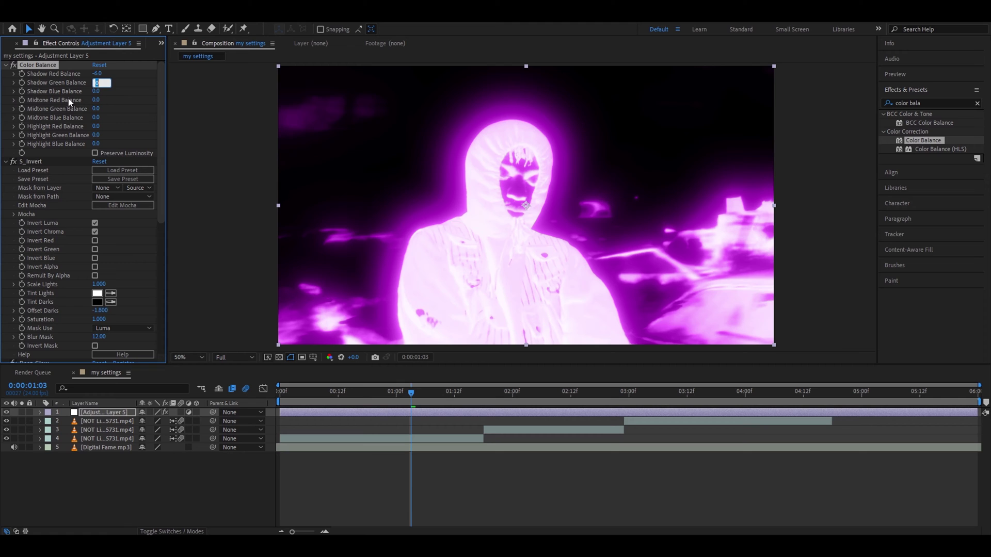
text(-5)
key(Return)
click(95, 91)
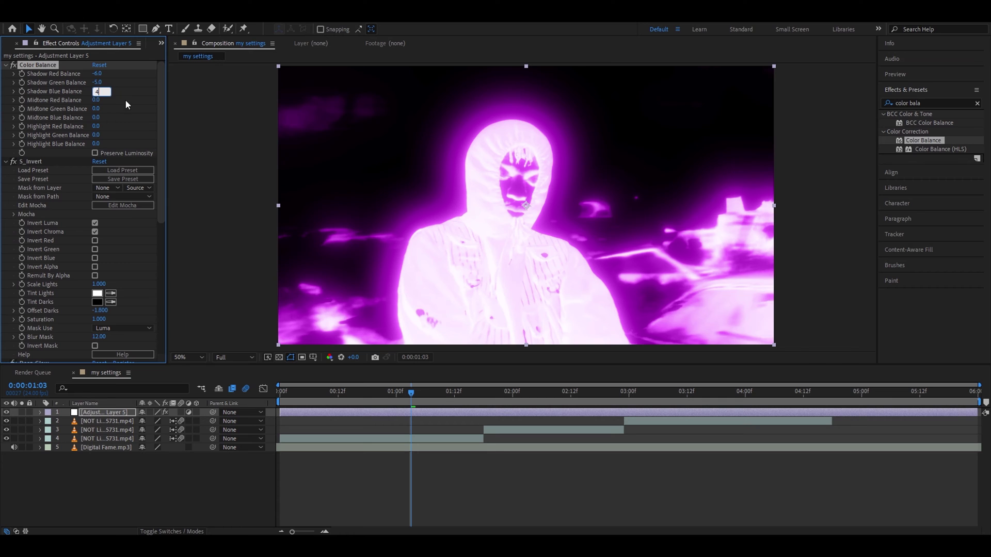
key(Tab)
- Set Color Balance's midtones to red -6, green -3, blue 2 and its highlights to red -2, green -3, blue 2
text(-6)
key(Tab)
text(-3)
key(Tab)
text(2)
key(Tab)
text(-2)
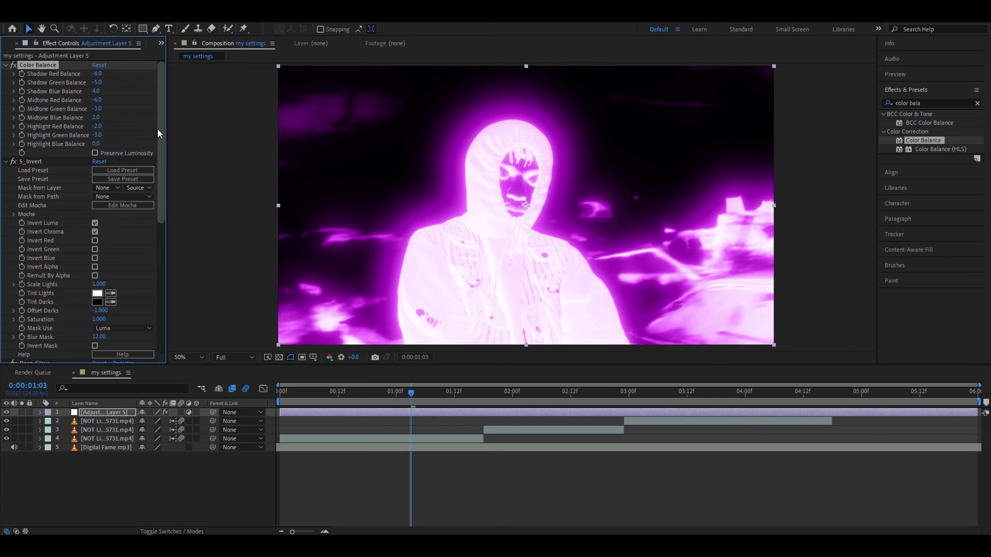
text(2)
key(Return)
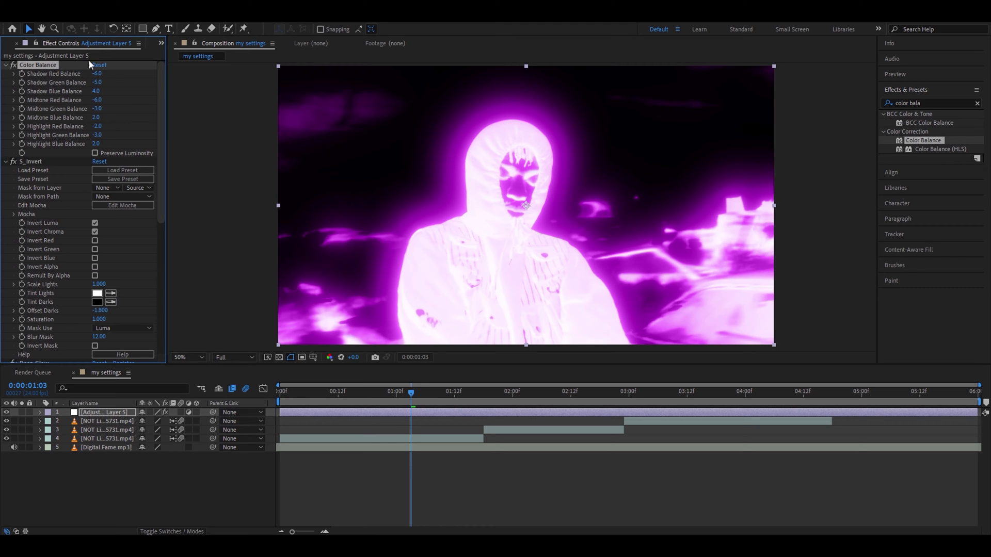
- Apply Curves above Color Balance and shape the RGB curve into a slight S, lowering the shadows and raising the highlights
click(928, 103)
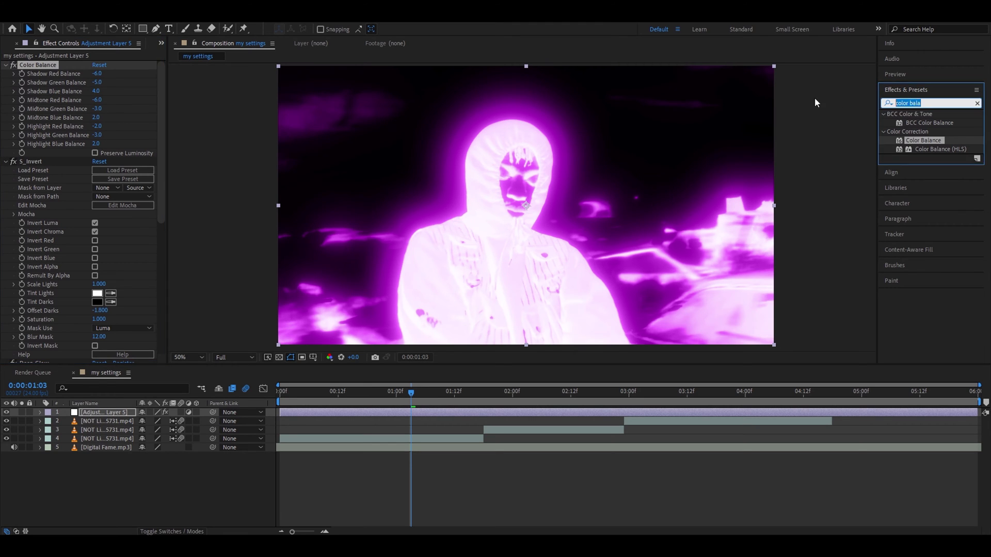
text(ciur)
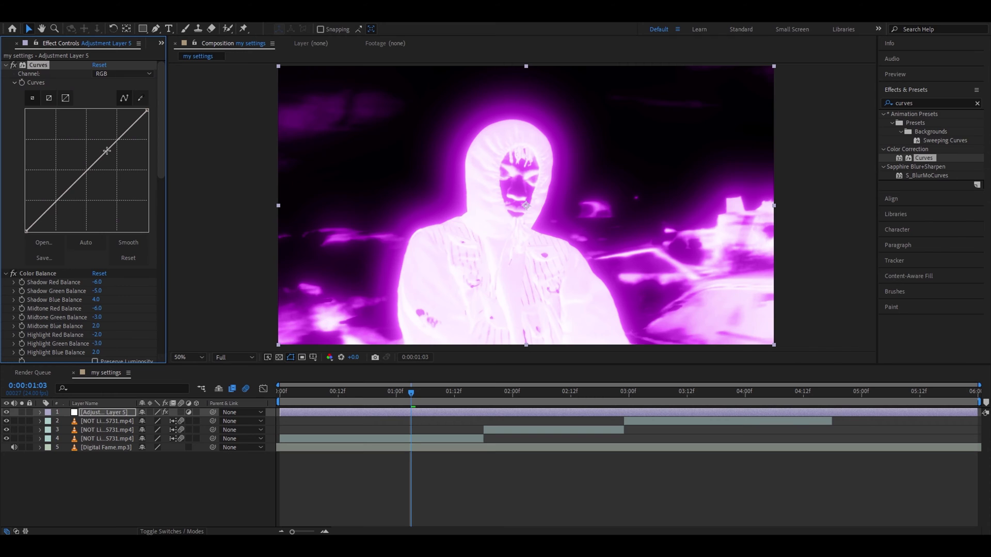
click(106, 152)
click(56, 200)
drag(57, 200, 56, 205)
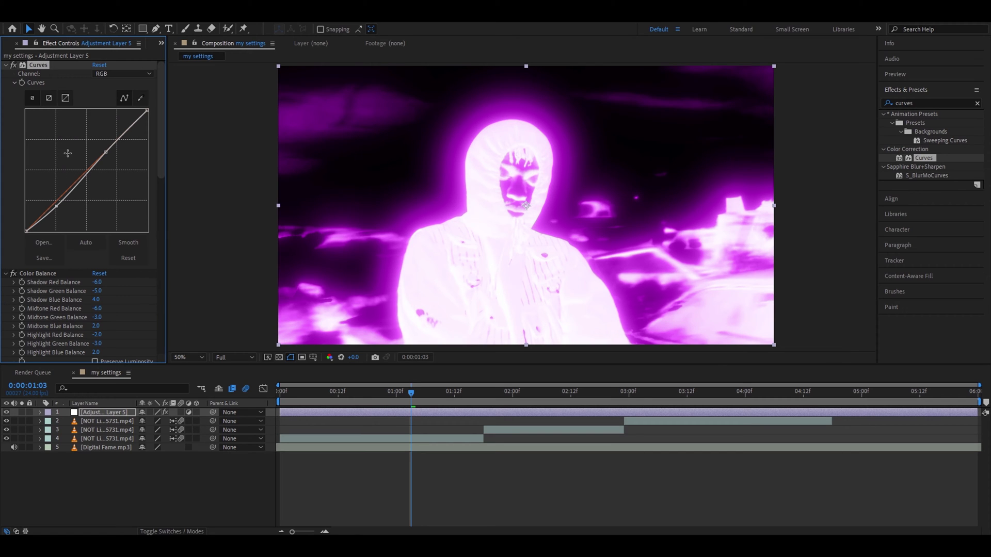
drag(107, 149, 110, 141)
- Apply S_Diffuse above Curves with Diffuse Amount 22, Rel Amount X 0.2 and Rel Amount Y 0.08
click(910, 102)
text(s_diffu)
drag(918, 122, 66, 79)
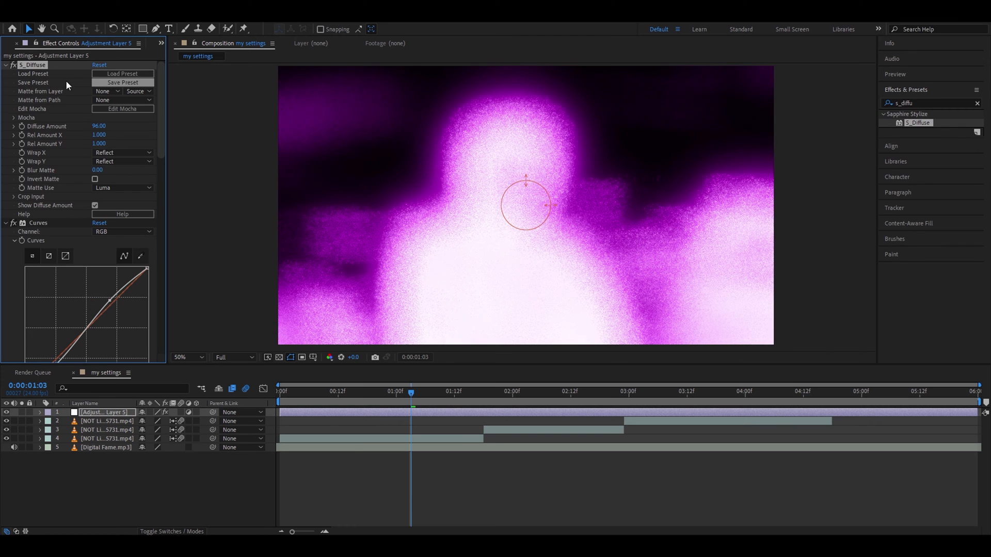
click(102, 126)
text(22)
key(Return)
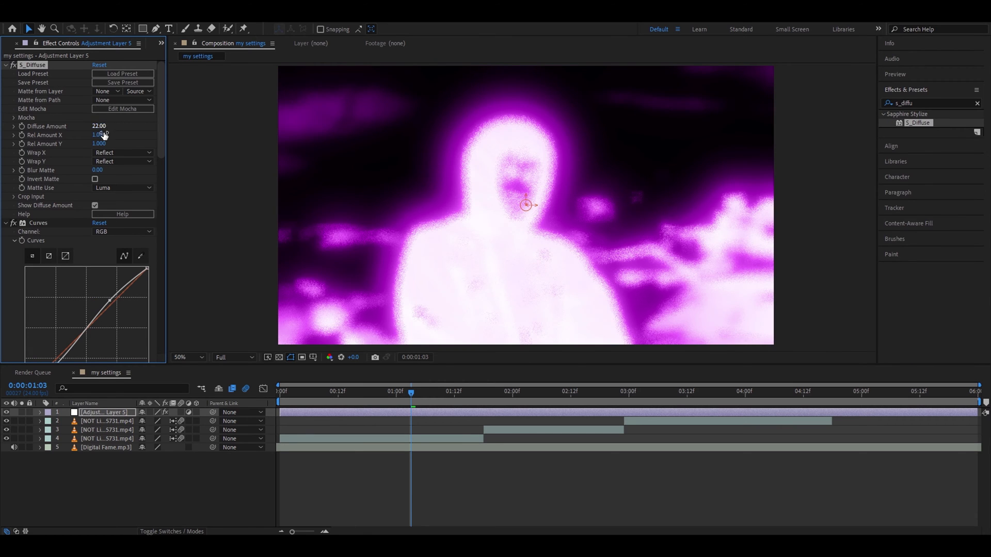
click(106, 135)
key(BackSpace)
click(101, 144)
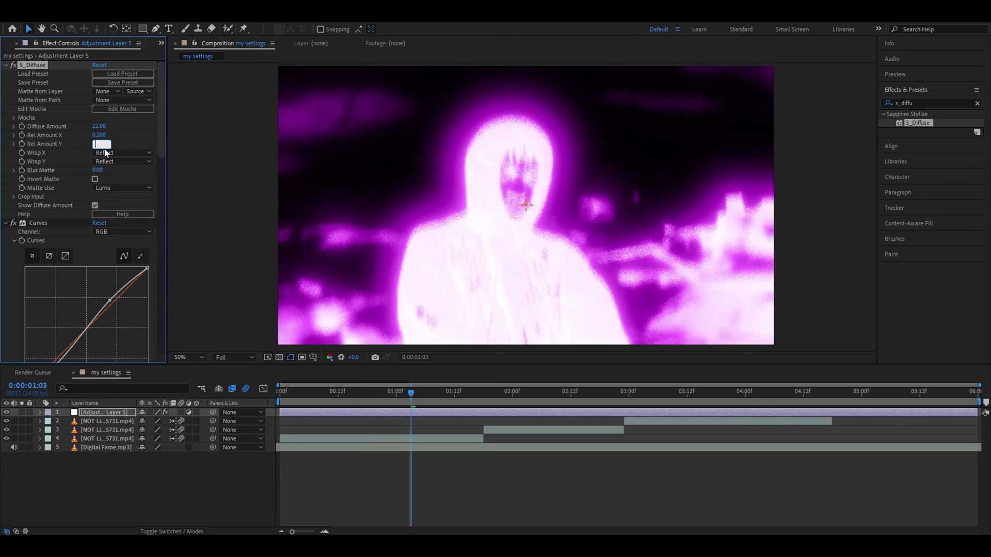
text(0.08)
- Set the Effect Opacity in S_Diffuse's compositing options to 22%
click(313, 427)
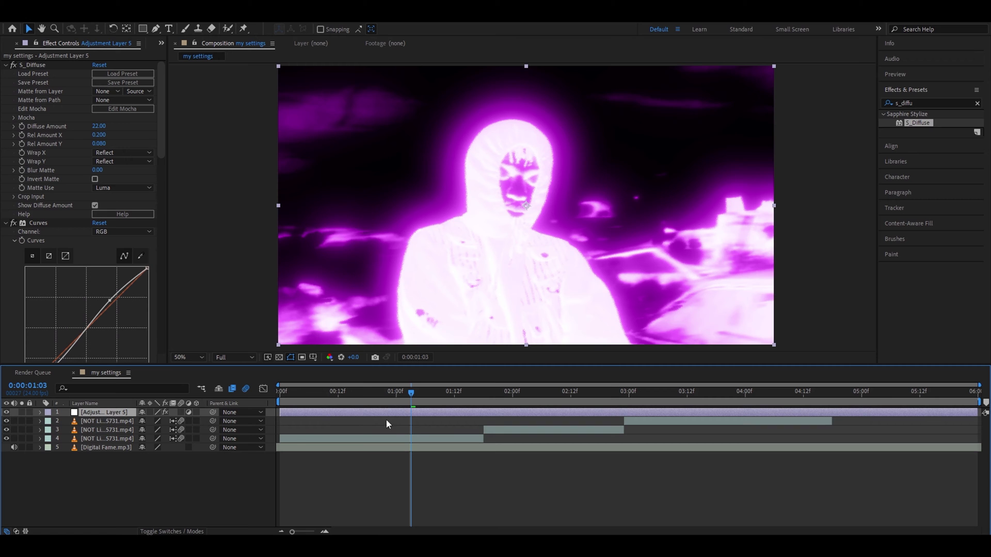
key(e)
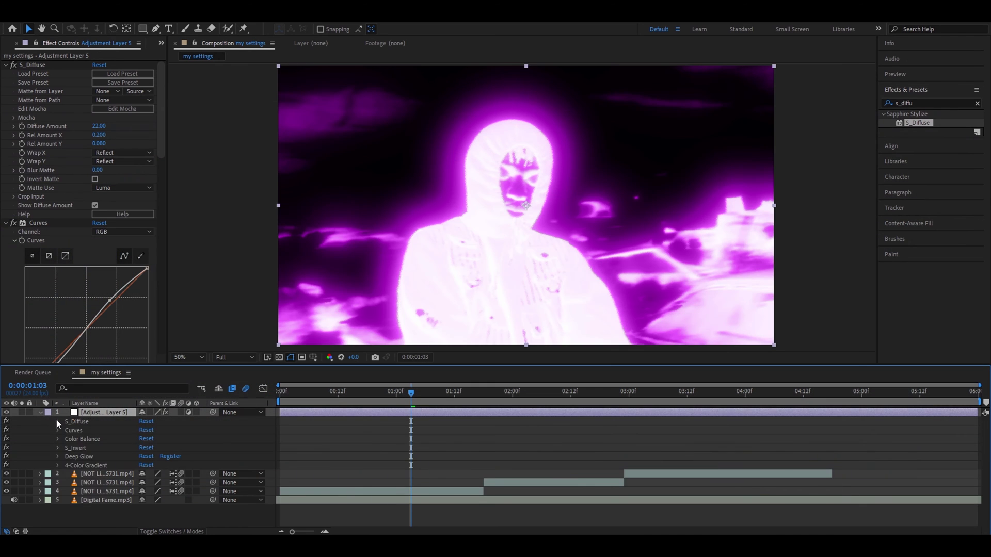
click(57, 422)
scroll(65, 454, down, 4)
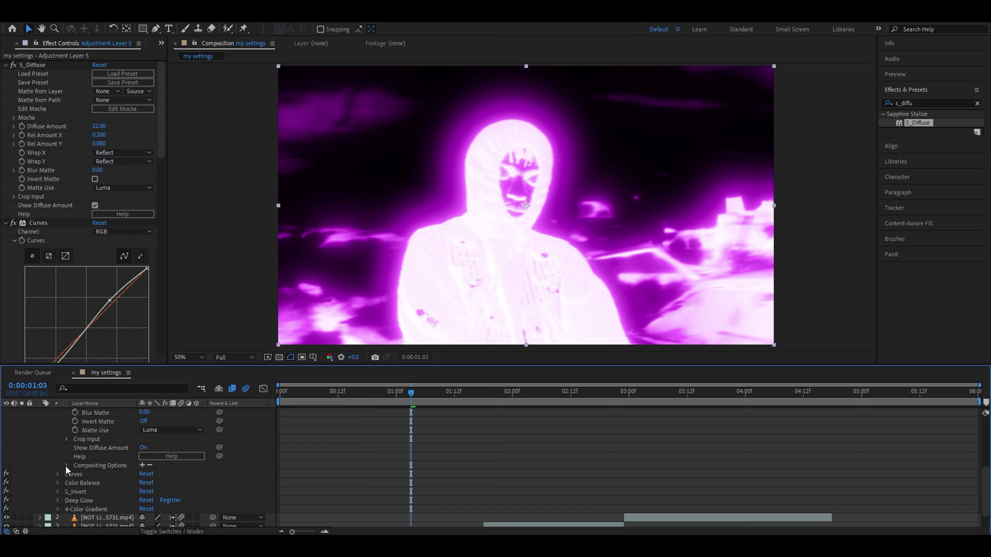
click(66, 466)
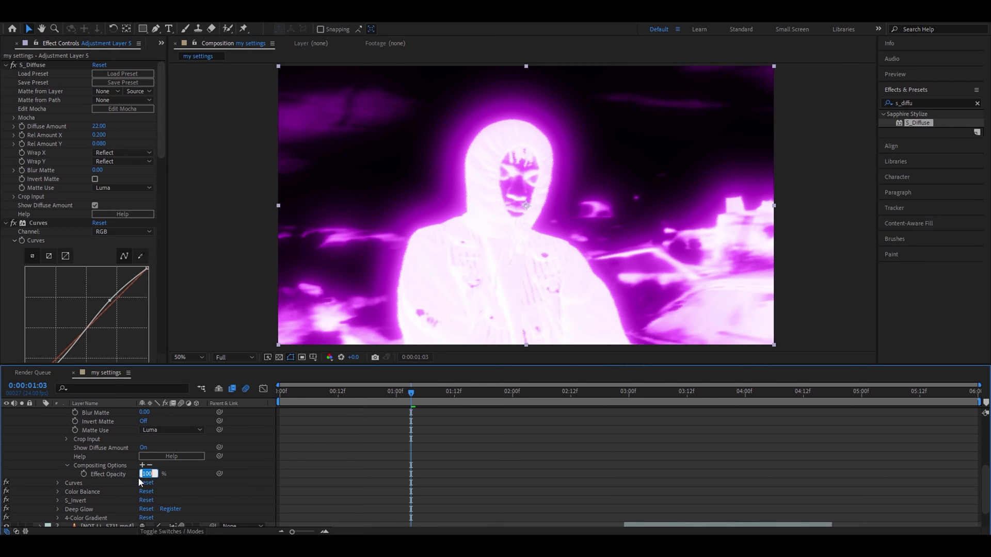
text(20)
key(Return)
scroll(138, 481, up, 5)
- Apply S_EdgeDetect above S_Diffuse, with Edge Smooth at 1 and the effect type set to Mono Edges
click(932, 102)
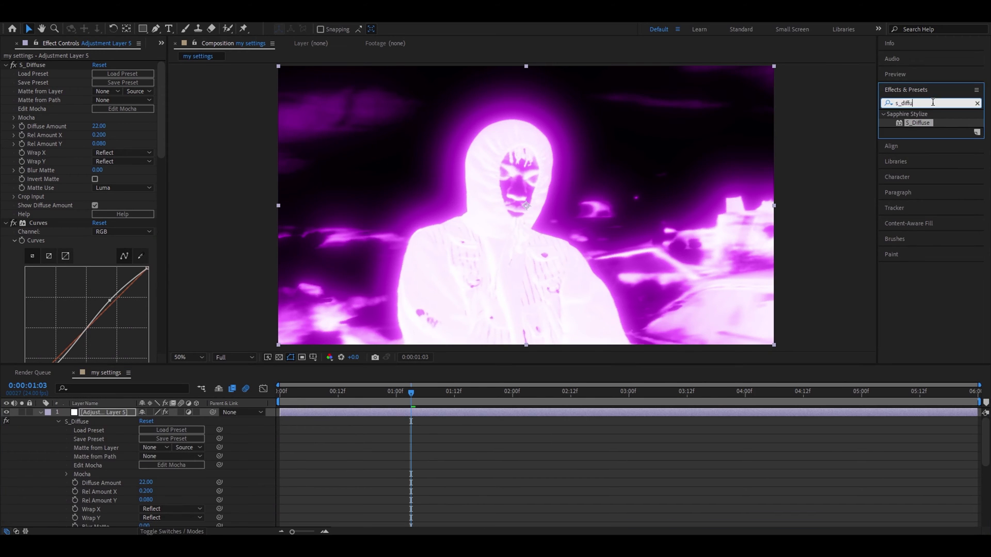
drag(933, 102, 813, 115)
text(s_edgede)
drag(918, 123, 54, 115)
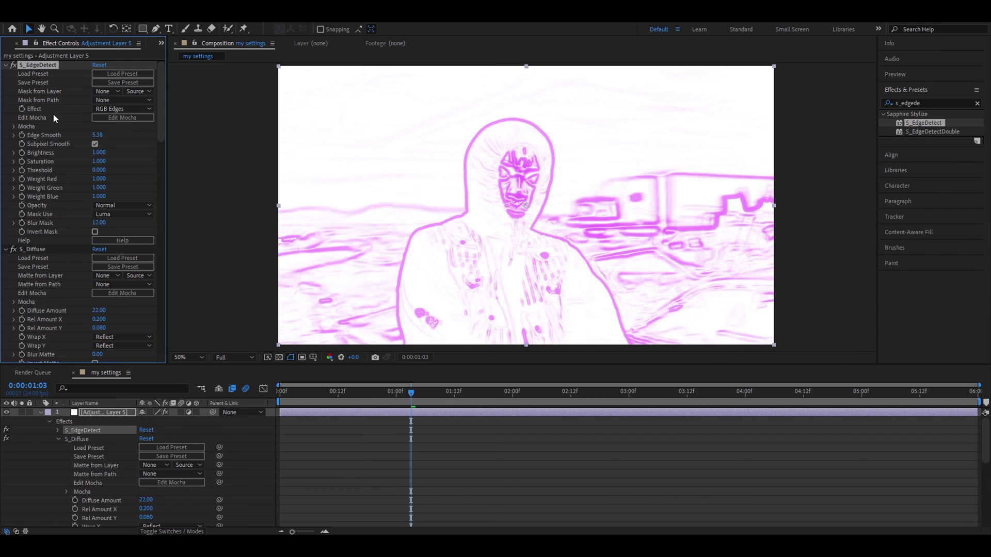
click(113, 110)
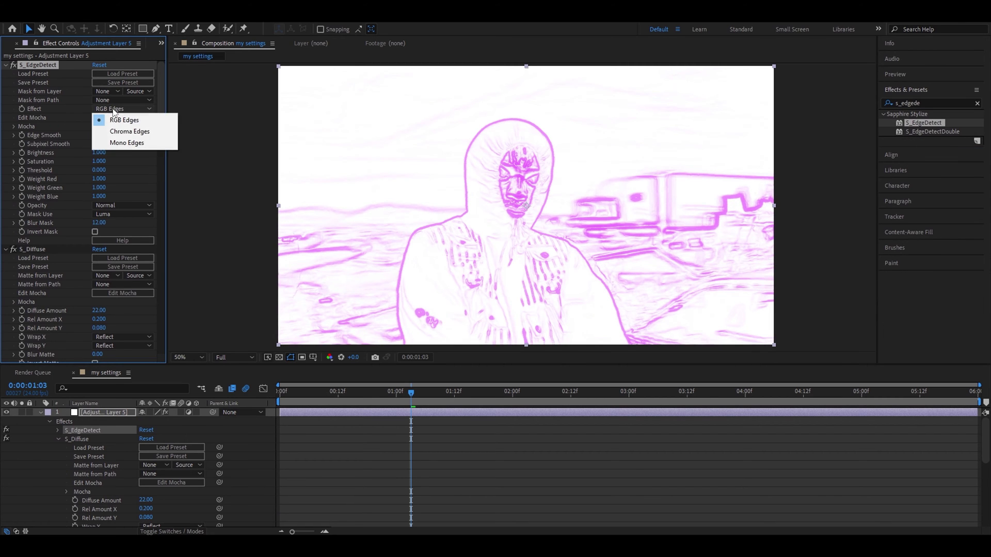
click(126, 143)
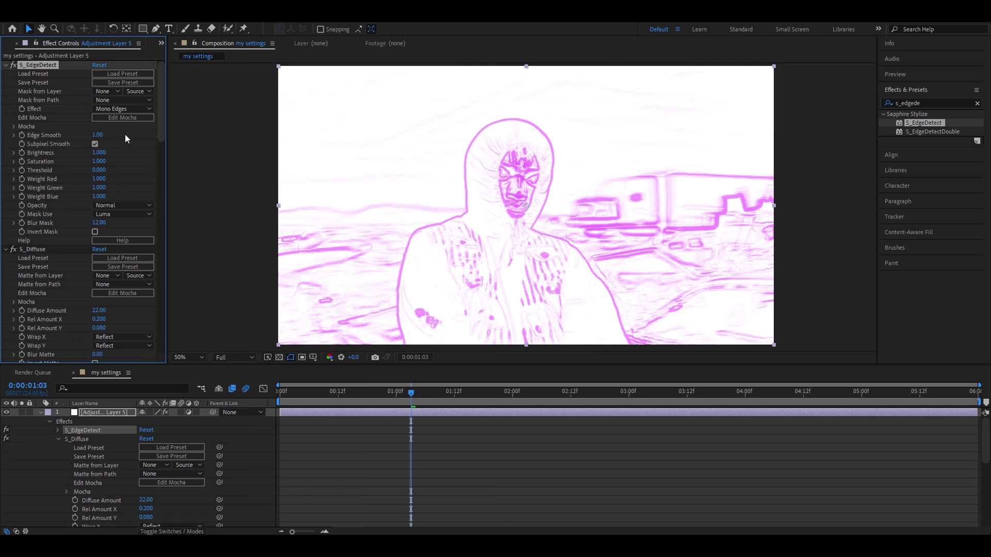
- Change the Effect Opacity in S_EdgeDetect's compositing options, then collapse the adjustment layer's properties
scroll(415, 434, down, 1)
scroll(415, 435, up, 1)
scroll(364, 445, down, 5)
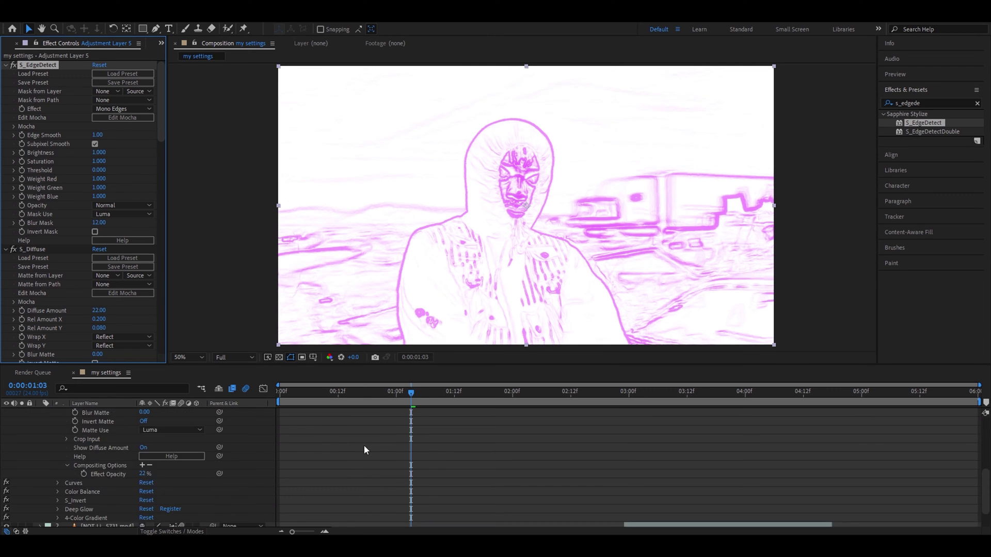
scroll(363, 445, up, 5)
click(57, 430)
scroll(65, 436, down, 5)
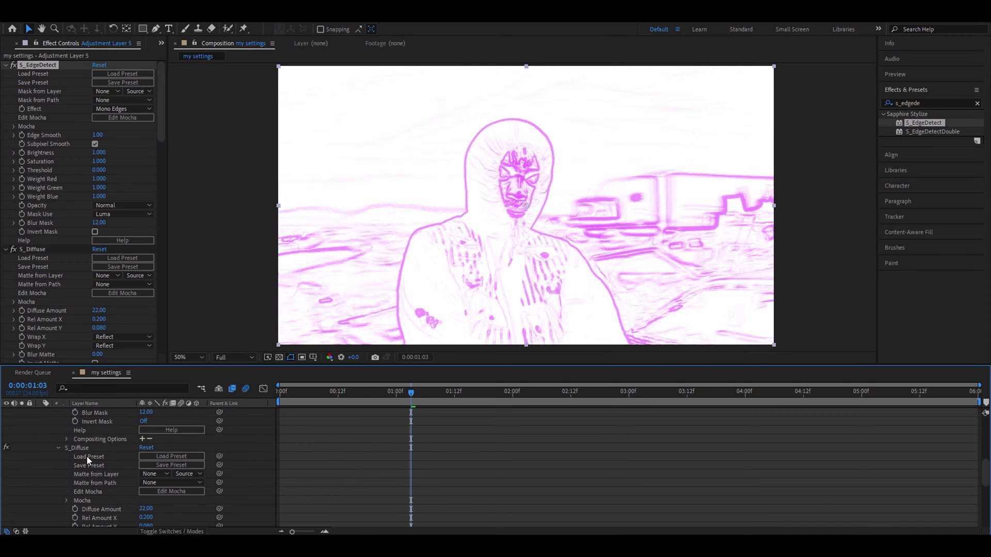
click(67, 438)
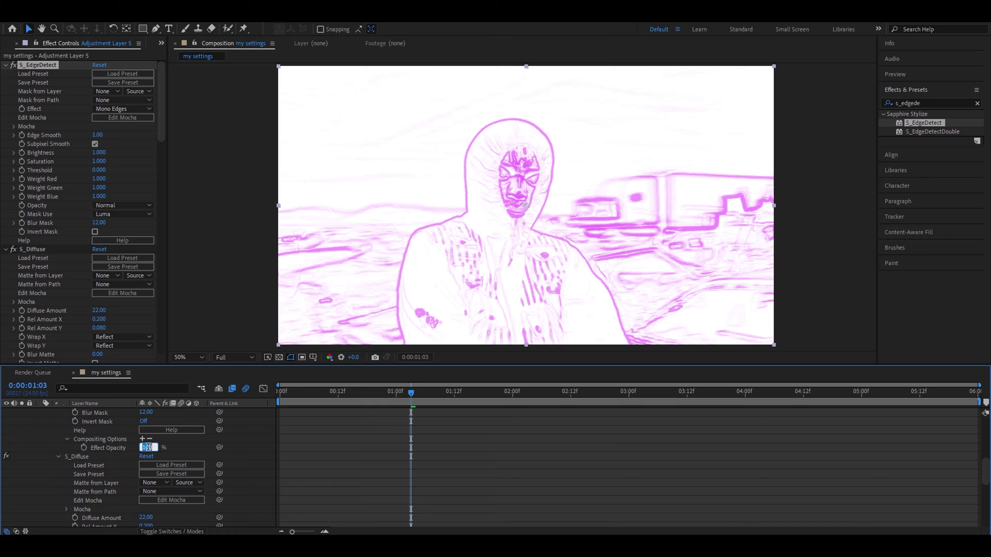
scroll(80, 449, up, 5)
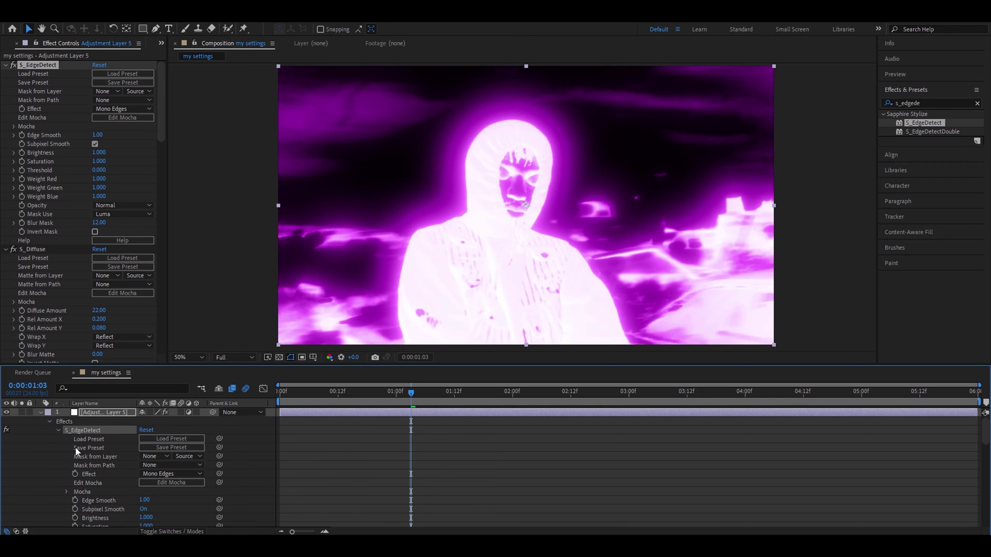
click(42, 413)
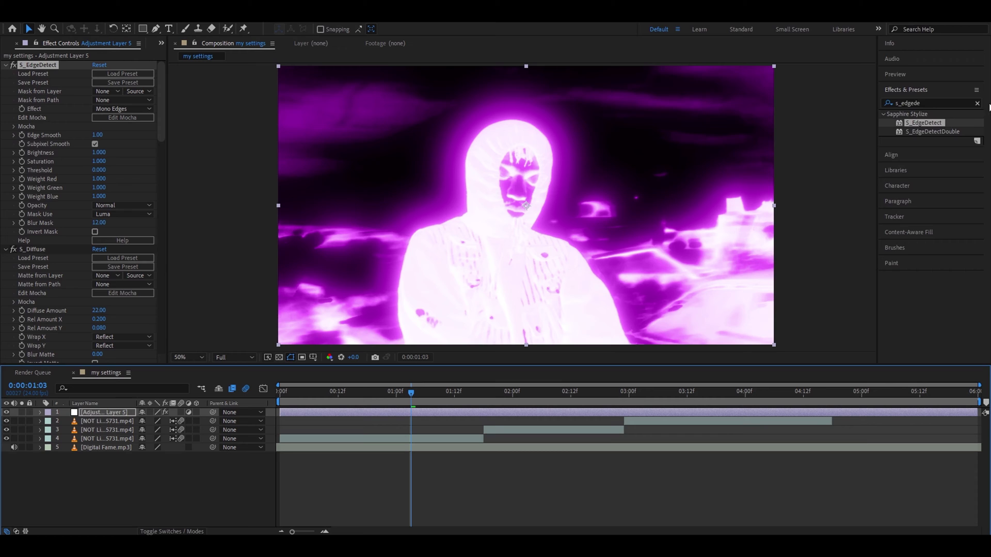
- Apply Magic Bullet Looks above S_EdgeDetect on the adjustment layer and open its look editor
click(918, 102)
text(looks)
drag(908, 140, 49, 67)
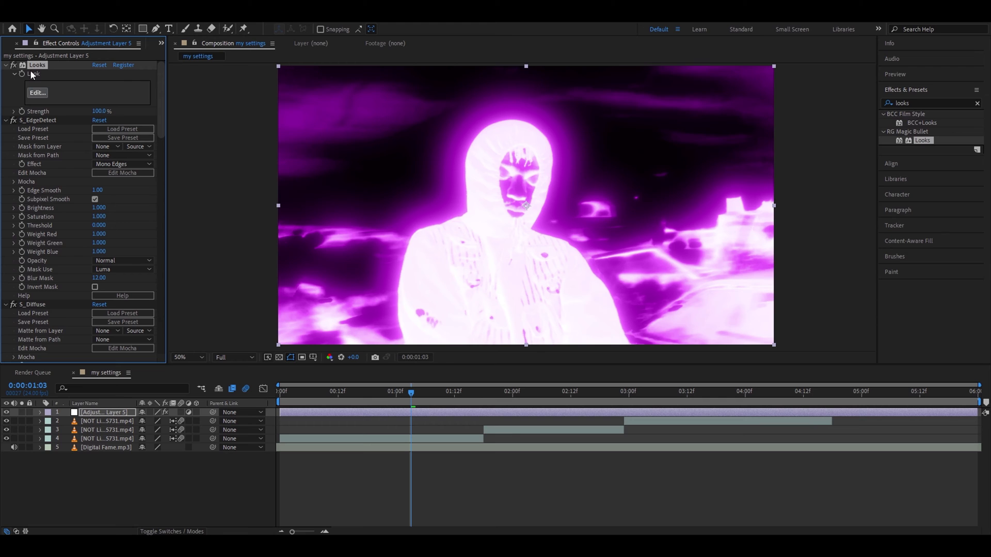
click(38, 93)
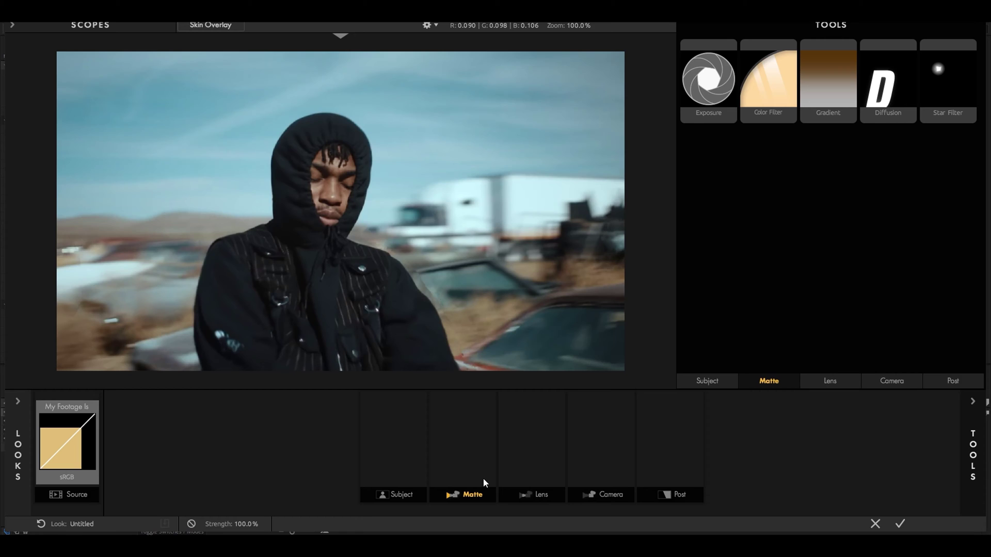
- Add a Color Filter to the Matte stage with its color at R 0.976, G 0.998, B 0.999
drag(757, 80, 457, 444)
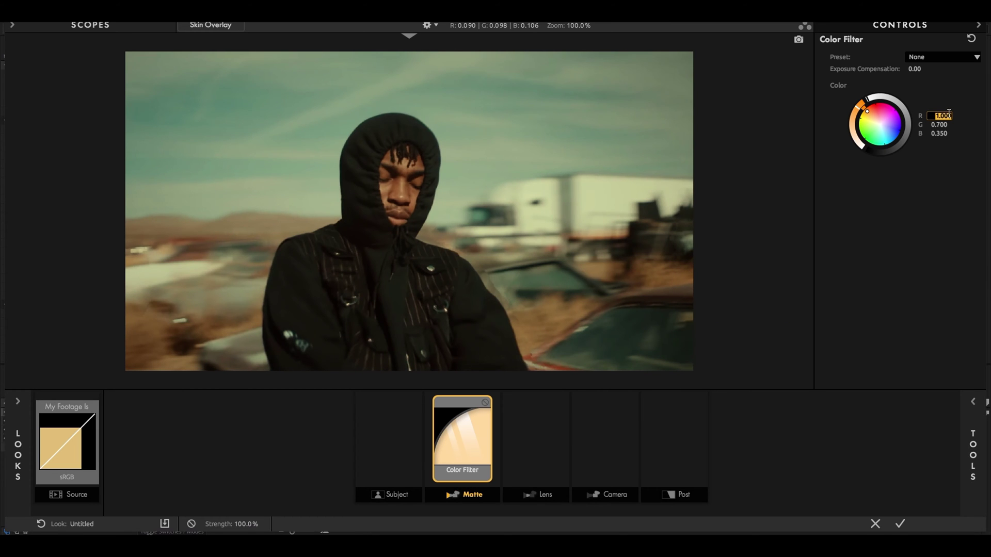
key(BackSpace)
text(0.976)
key(Return)
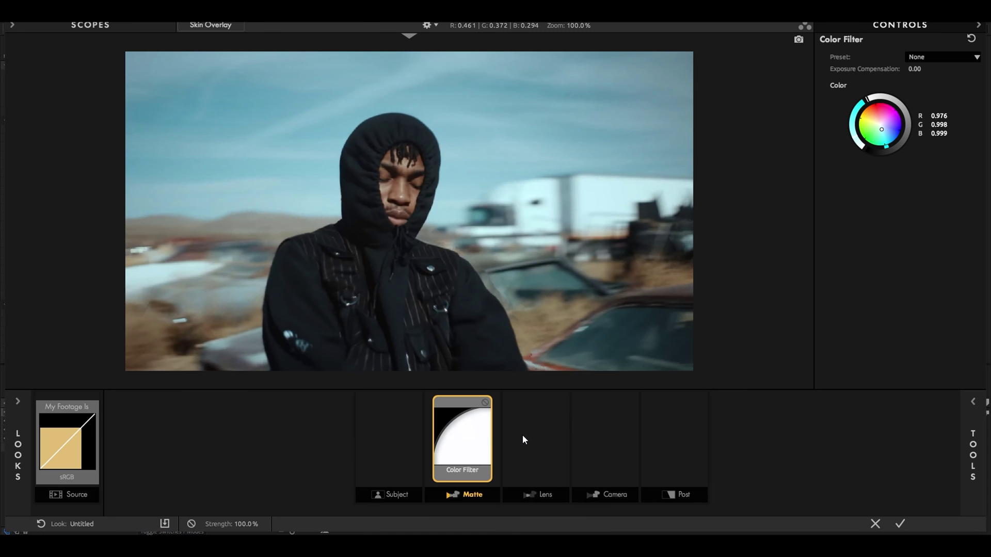
- Add Edge Softness to the Lens stage and set its Blur Size to 0.5%
click(521, 434)
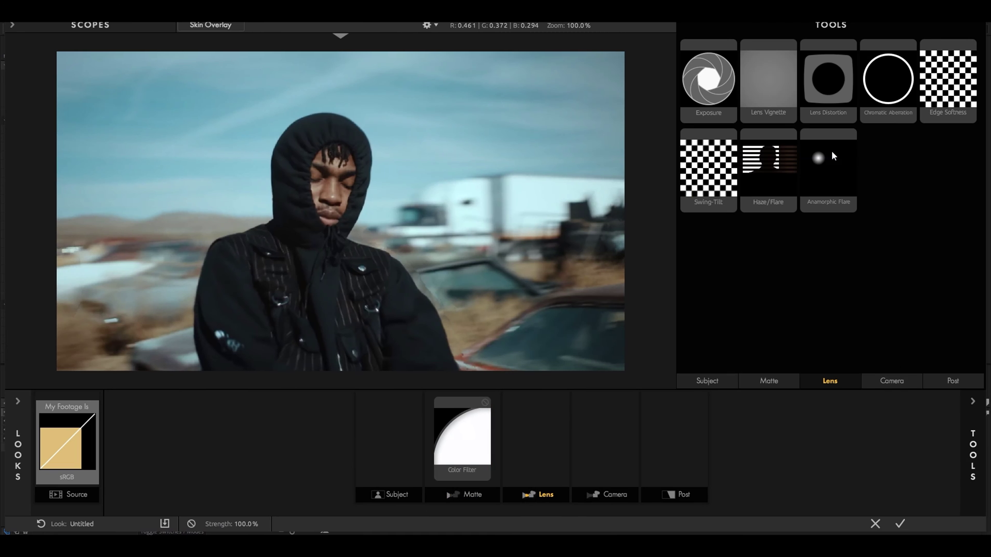
double_click(957, 98)
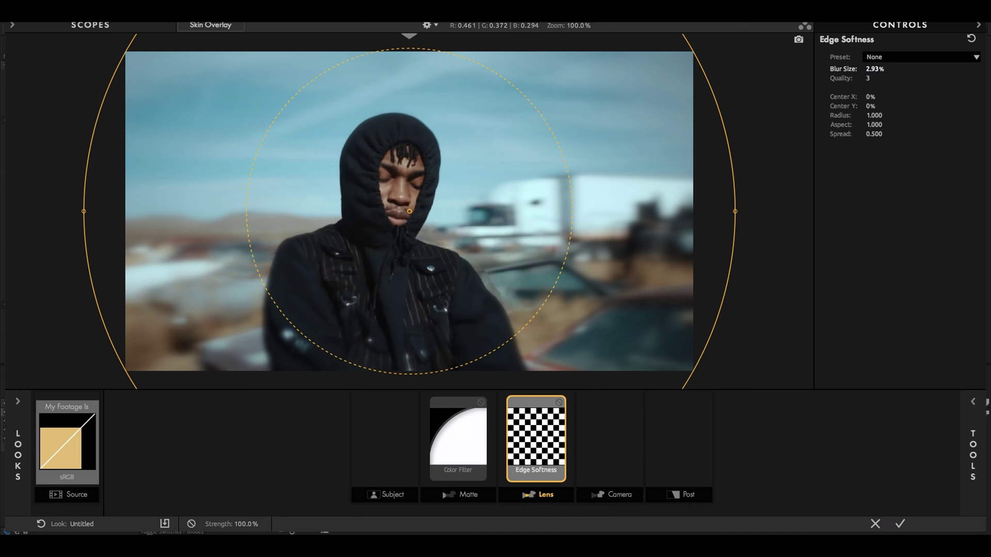
click(891, 68)
text(0.5)
key(Tab)
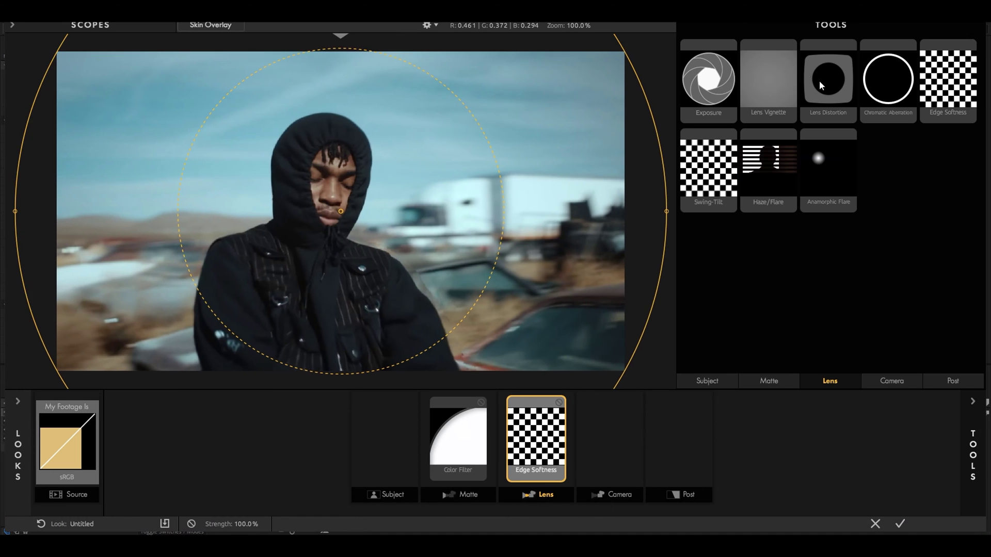
- Add Lens Distortion after Edge Softness and set its Distortion to -5
drag(820, 85, 564, 448)
click(882, 69)
text(-5)
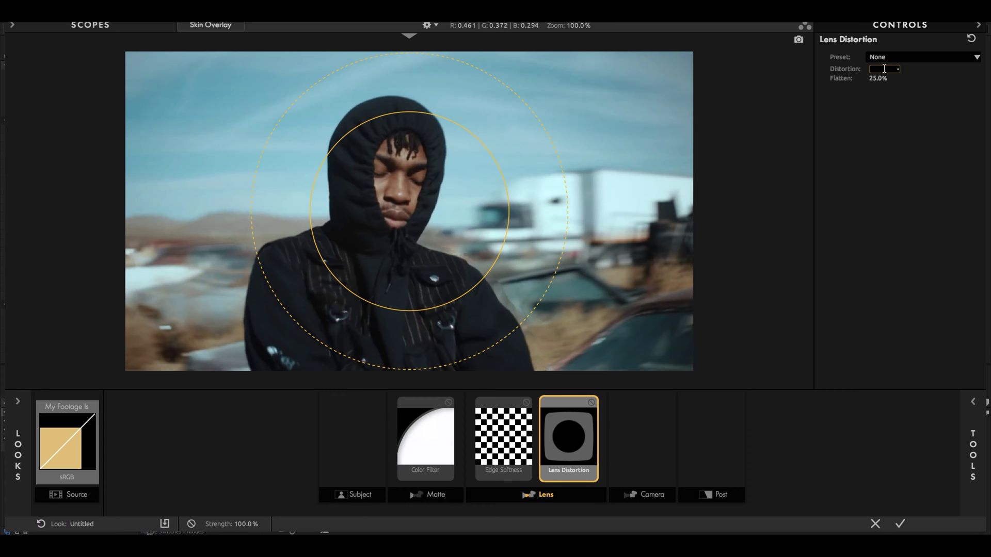
key(Return)
- Add Haze/Flare after Lens Distortion with Spillage 25% and Softness 100%
click(973, 412)
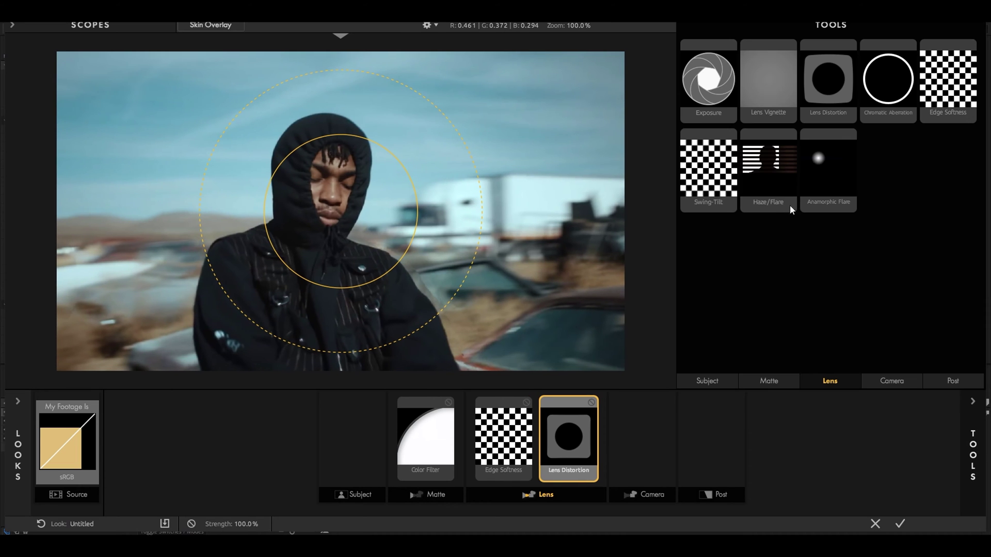
drag(790, 210, 601, 439)
click(908, 69)
text(25)
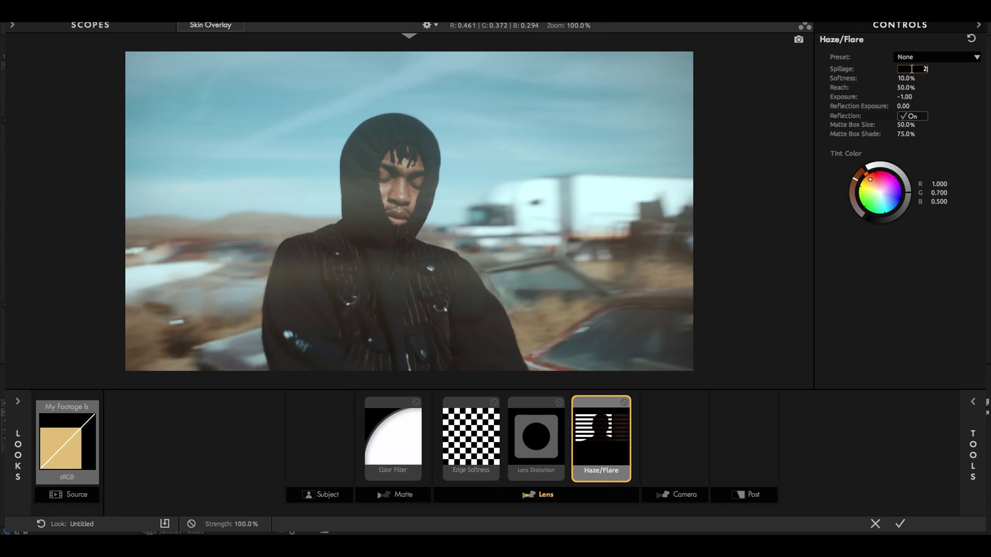
key(Return)
click(906, 78)
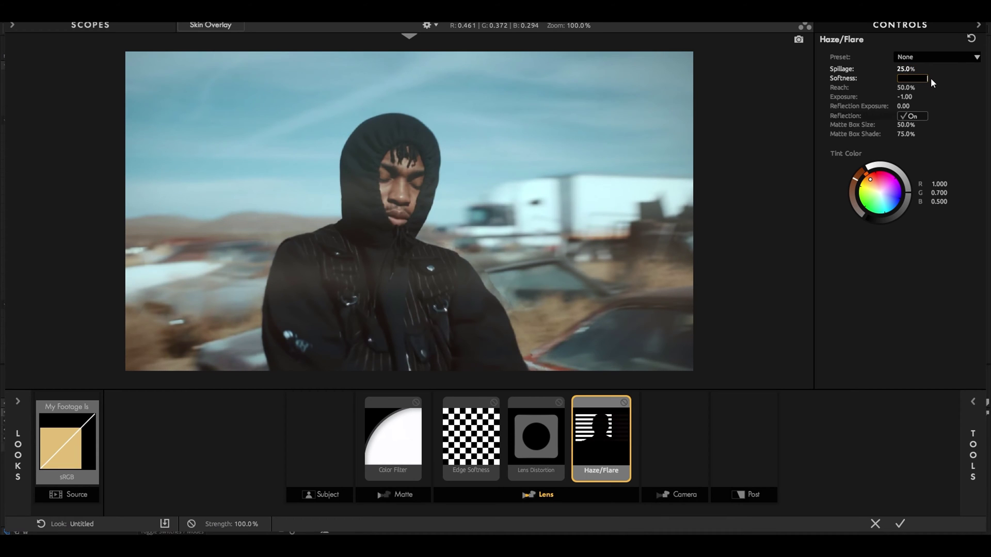
text(100)
key(Return)
- Add a LUT to the Camera stage and choose the Subtitle LUT
click(673, 442)
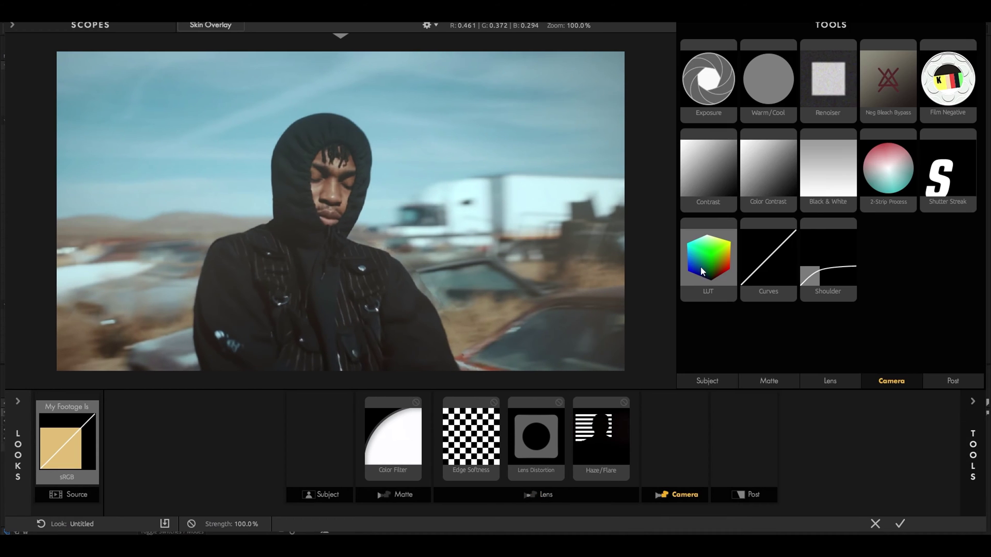
drag(701, 267, 673, 407)
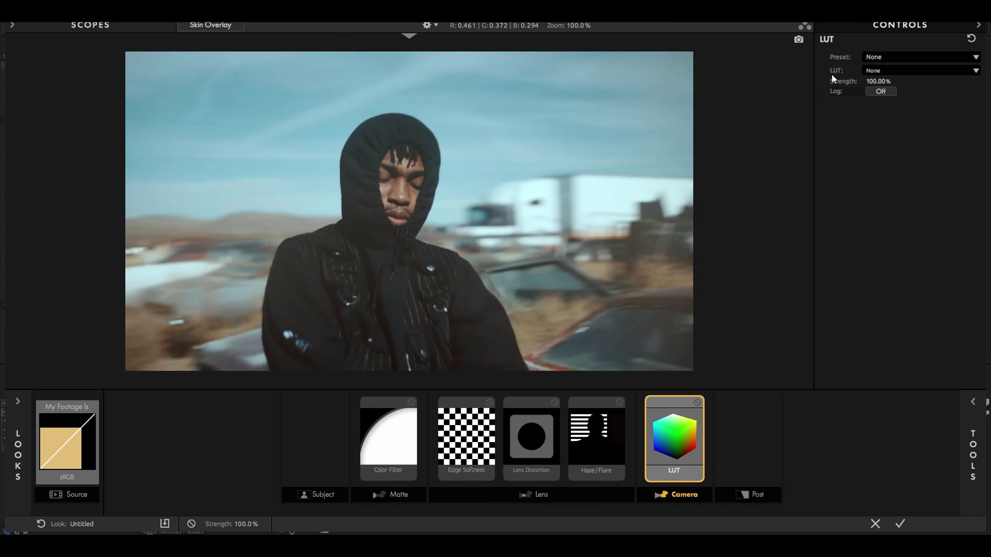
click(930, 70)
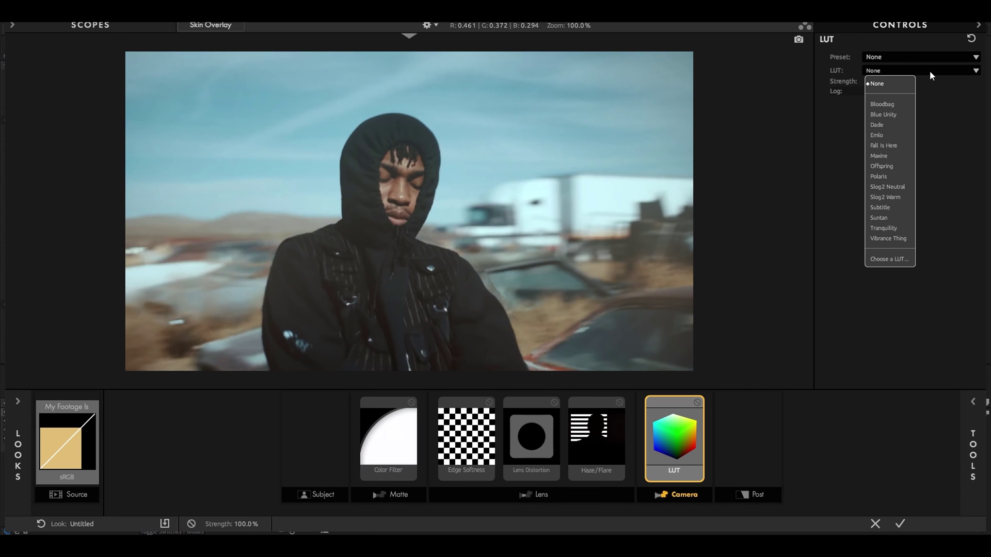
click(883, 208)
- Add Colorista to the Post stage, shift the shadows toward teal and the highlights slightly toward purple, and slightly reduce yellow in the HSL wheel
click(749, 494)
drag(708, 258, 748, 438)
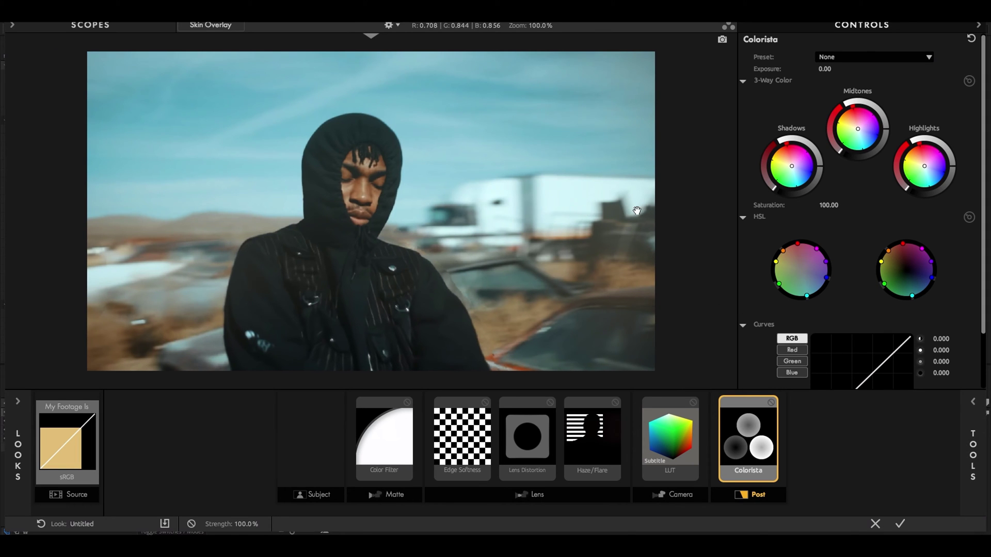
drag(792, 166, 792, 167)
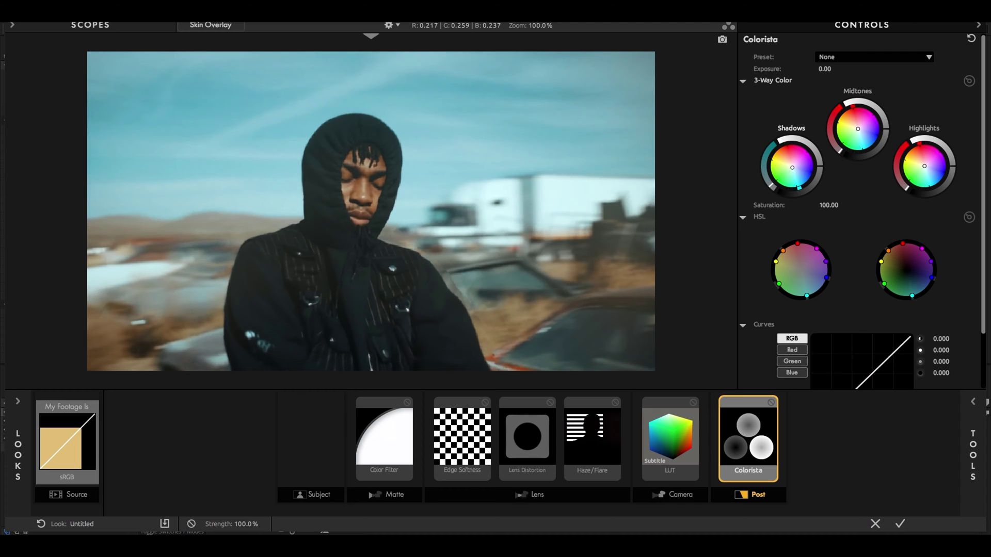
click(923, 166)
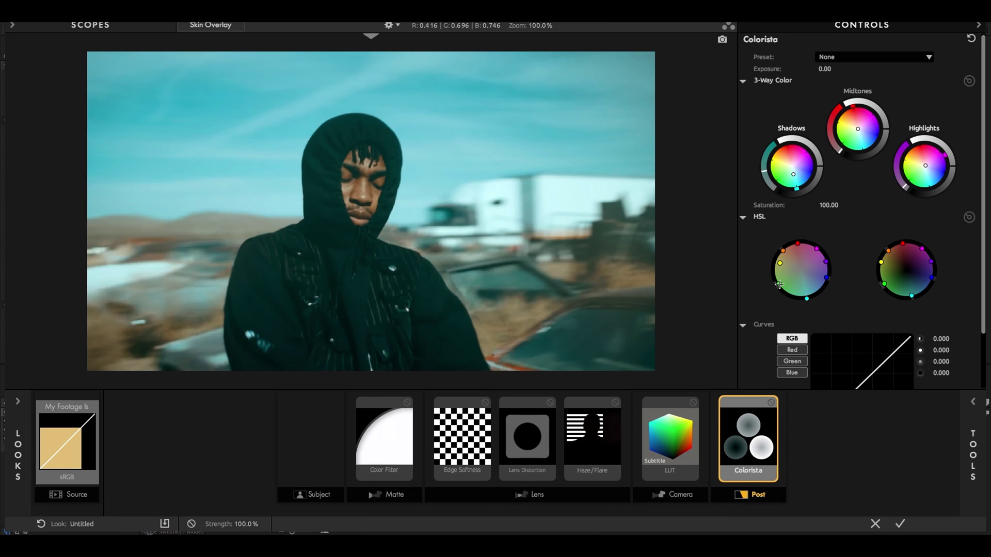
- Add Renoiser after Colorista and adjust its Sharpen, Grain Amount and Highlight values
click(971, 406)
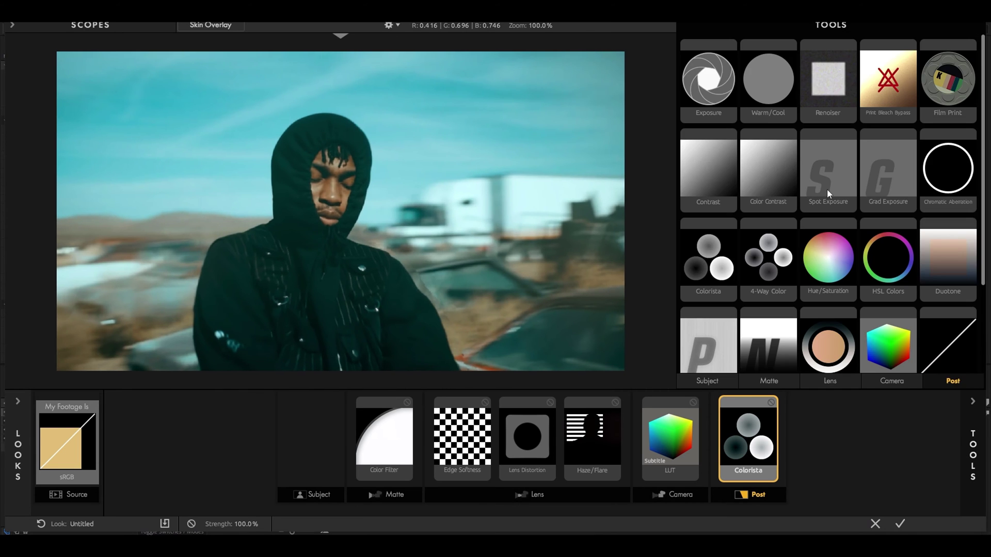
double_click(828, 80)
click(908, 69)
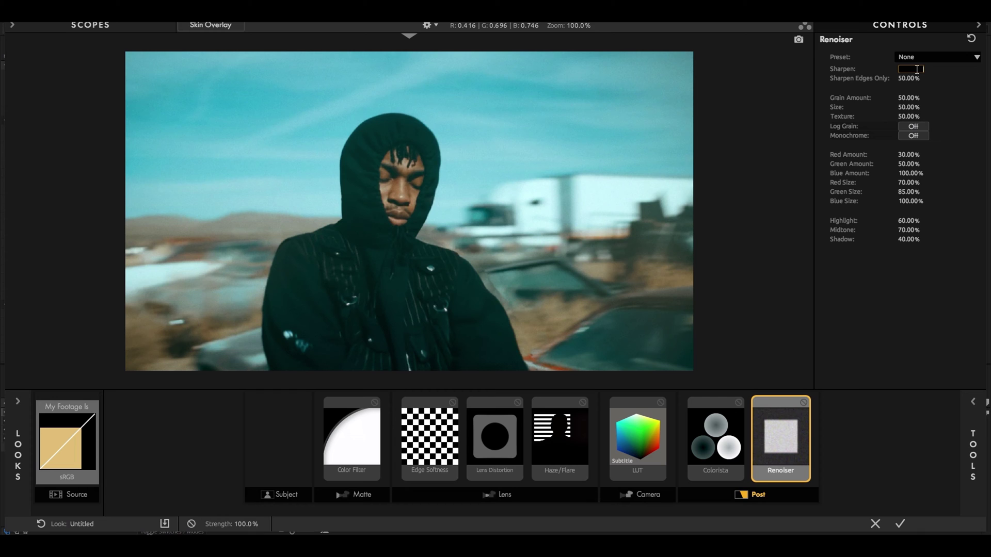
key(Return)
click(914, 97)
text(25)
key(BackSpace)
text(4.5)
key(Return)
click(902, 220)
key(BackSpace)
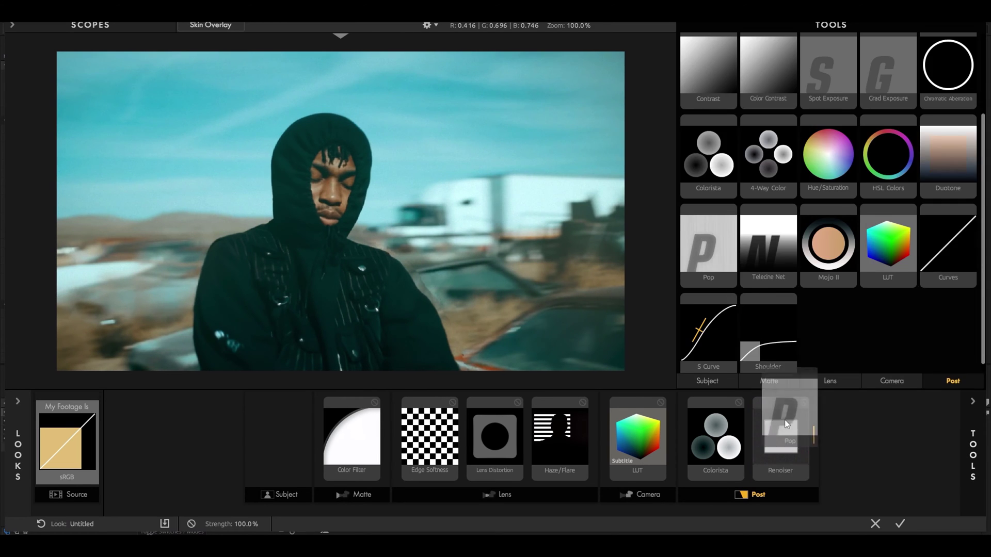
- Add Pop after Renoiser with its Pop value at 18.1%, and place one more Post tool behind it
drag(784, 419, 797, 428)
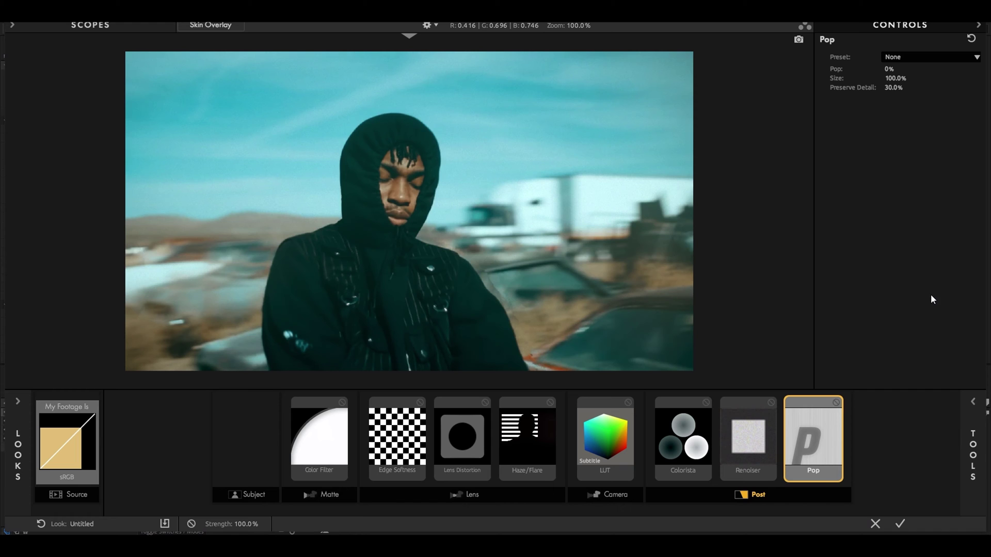
click(888, 69)
text(18.1)
key(Return)
click(972, 428)
drag(883, 155, 846, 433)
click(972, 402)
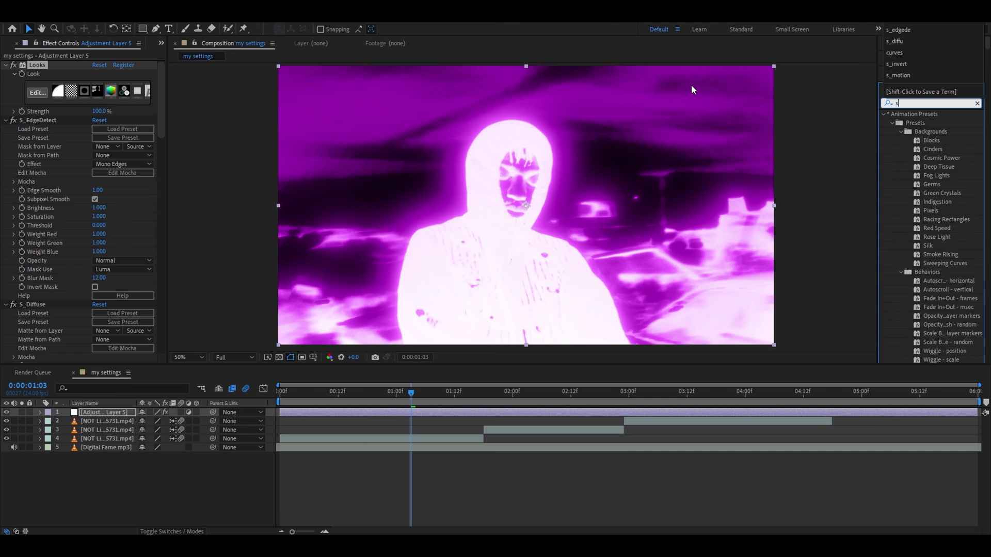
- Apply S_Flicker above Looks and set its Amplitude to 0.1
text(s_flicker)
drag(918, 123, 93, 99)
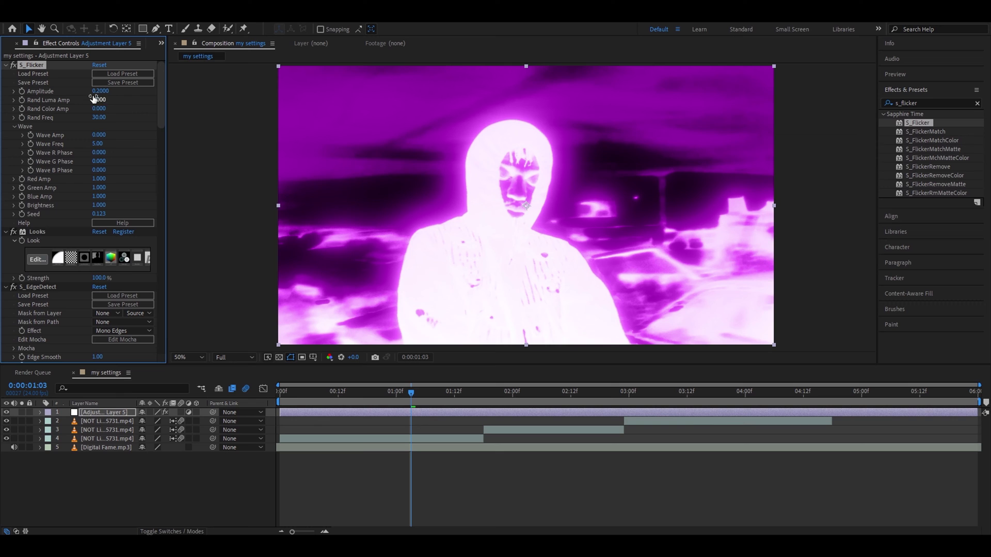
click(100, 91)
text(2.1)
key(Return)
- Apply CC Vignette above S_Flicker and set its Amount to 121
click(927, 103)
text(cc vign)
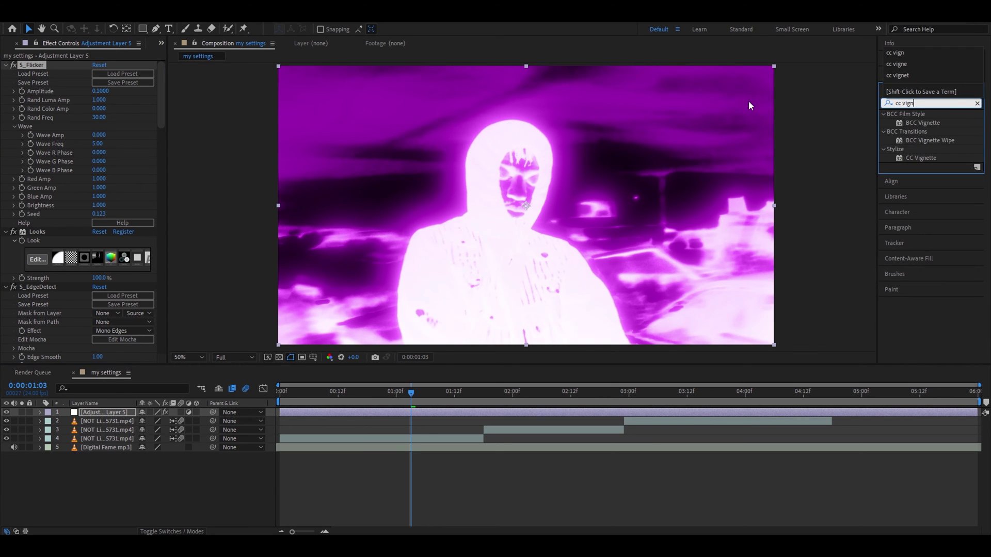
drag(923, 160, 88, 71)
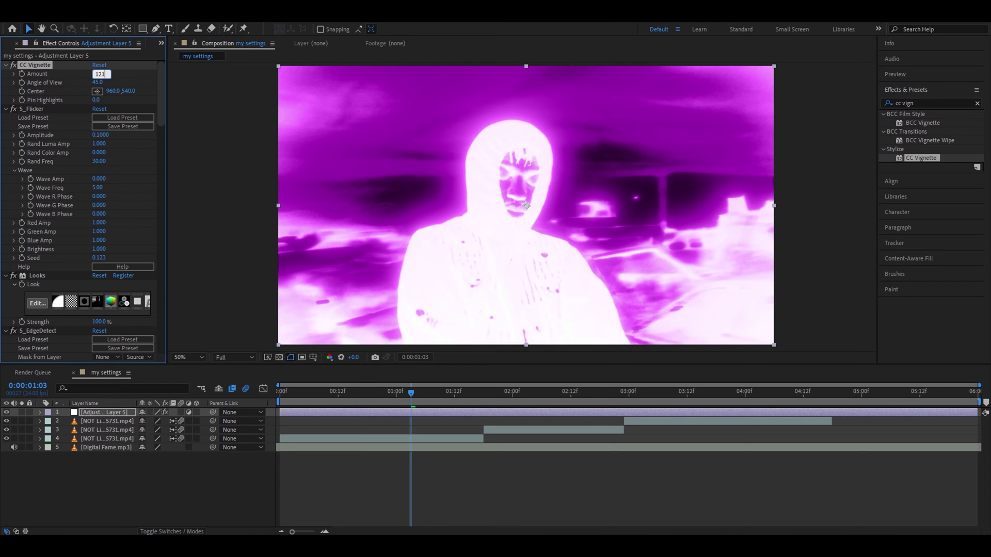
key(Return)
- Apply the Sharpen effect above CC Vignette and open its Sharpen Amount for editing
drag(916, 103, 785, 95)
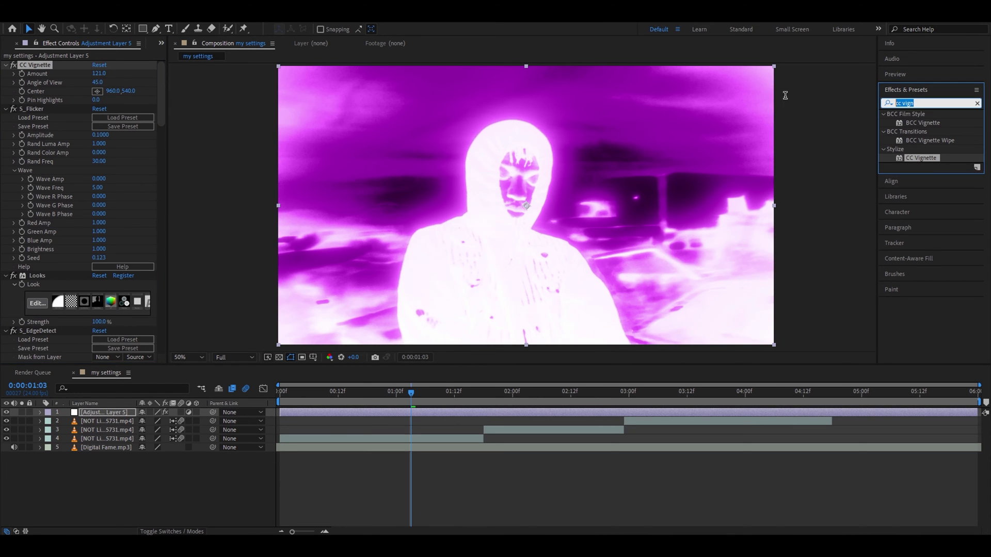
text(s)
click(100, 74)
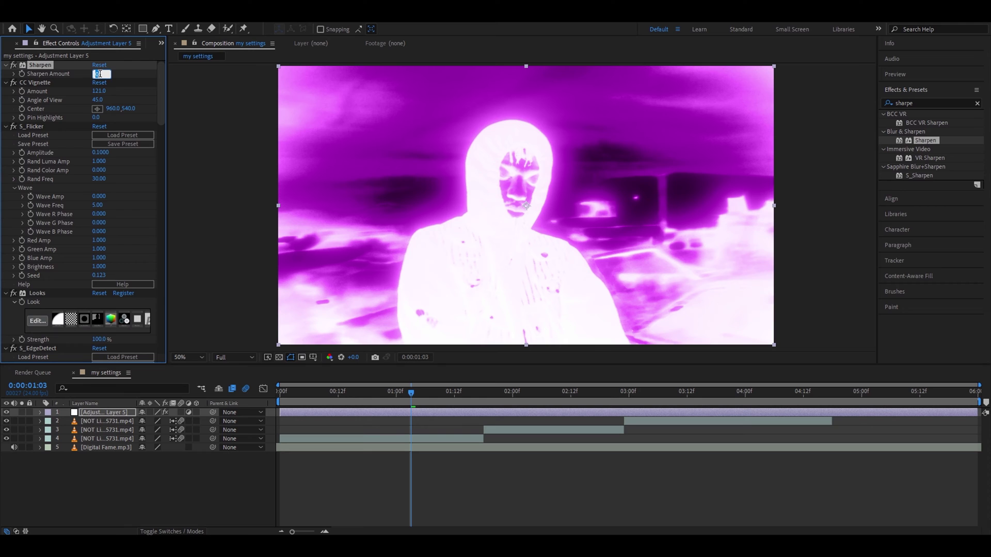
- Set the Blending Mode of the 4-Color Gradient effect to Soft Light
scroll(122, 358, down, 20)
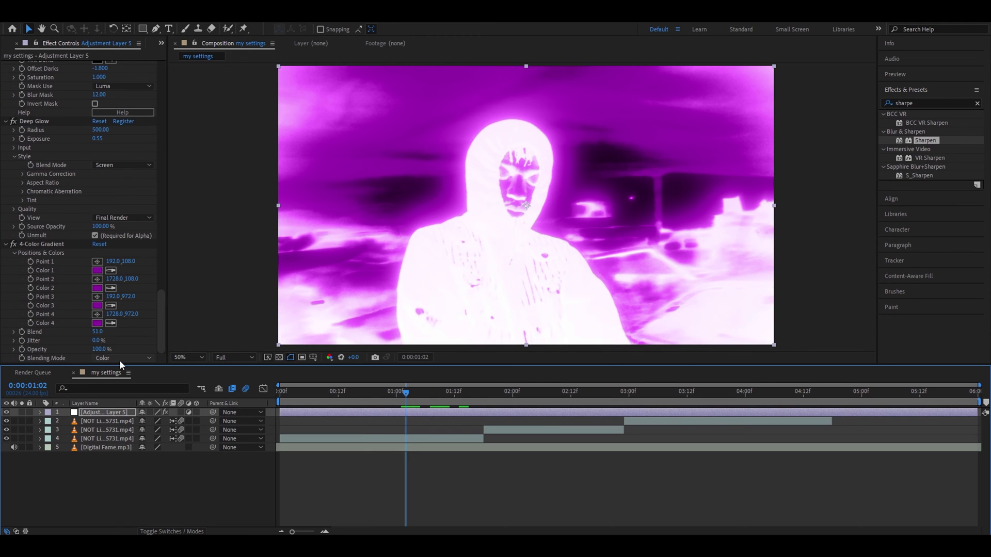
click(119, 358)
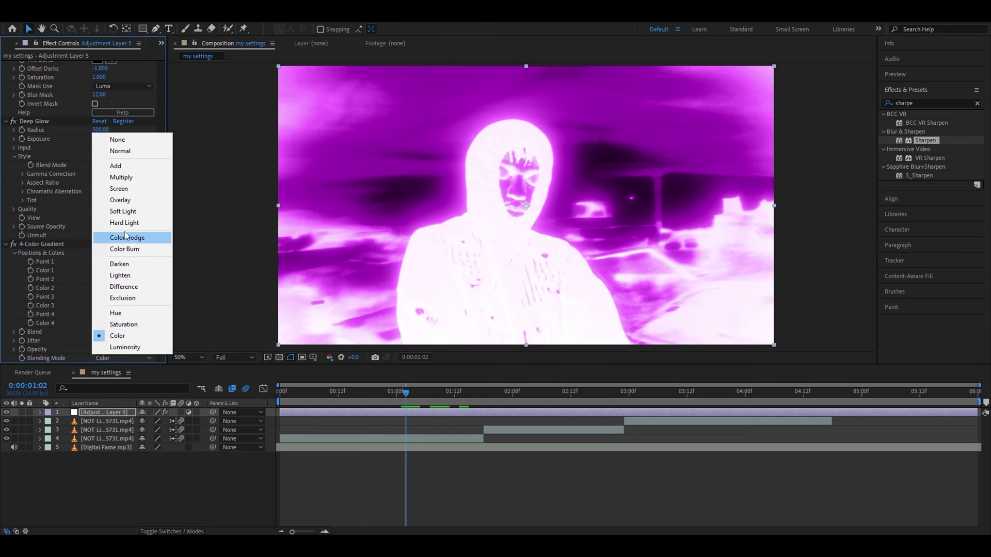
click(128, 214)
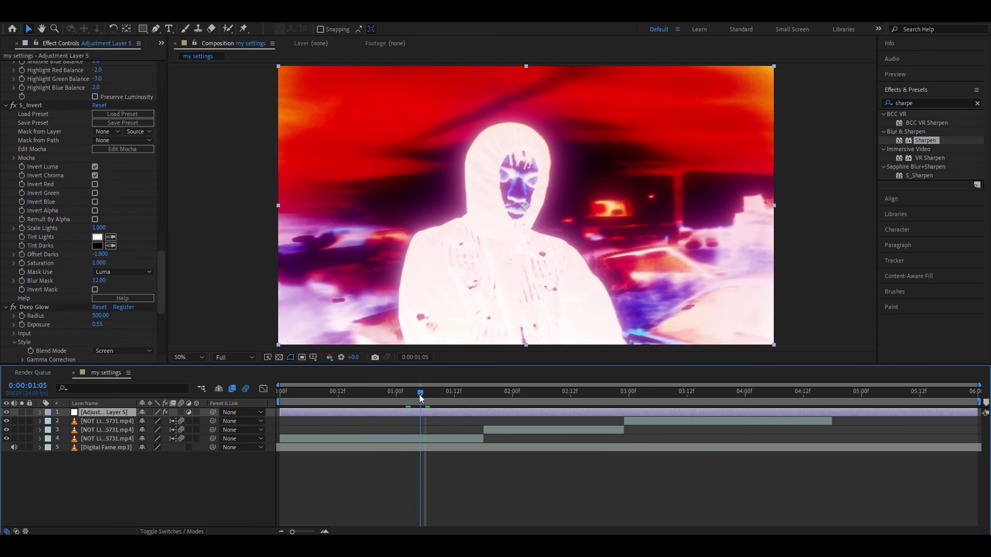
- Duplicate the adjustment layer holding the inverted effect and hide the lower copy
drag(420, 397, 419, 397)
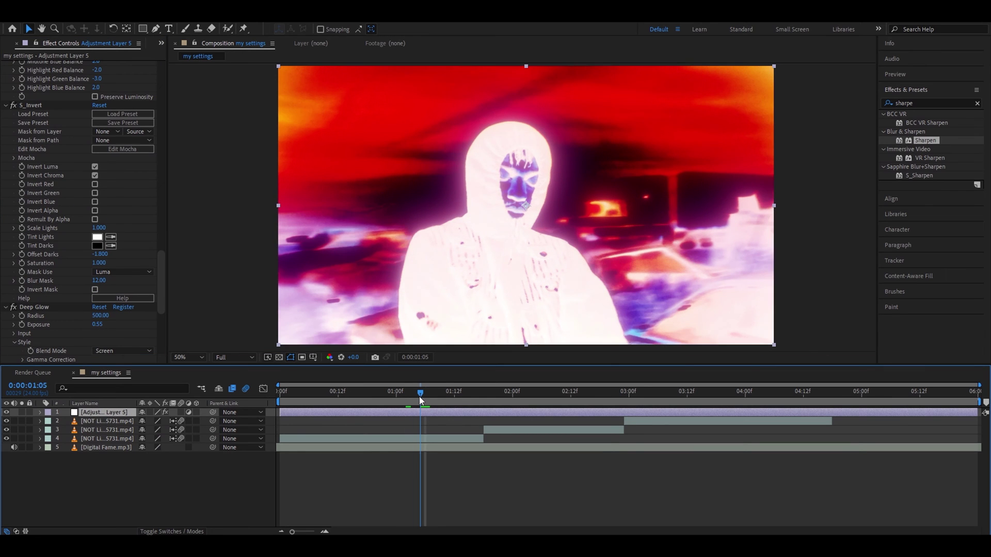
key(ctrl+d)
click(403, 421)
click(7, 421)
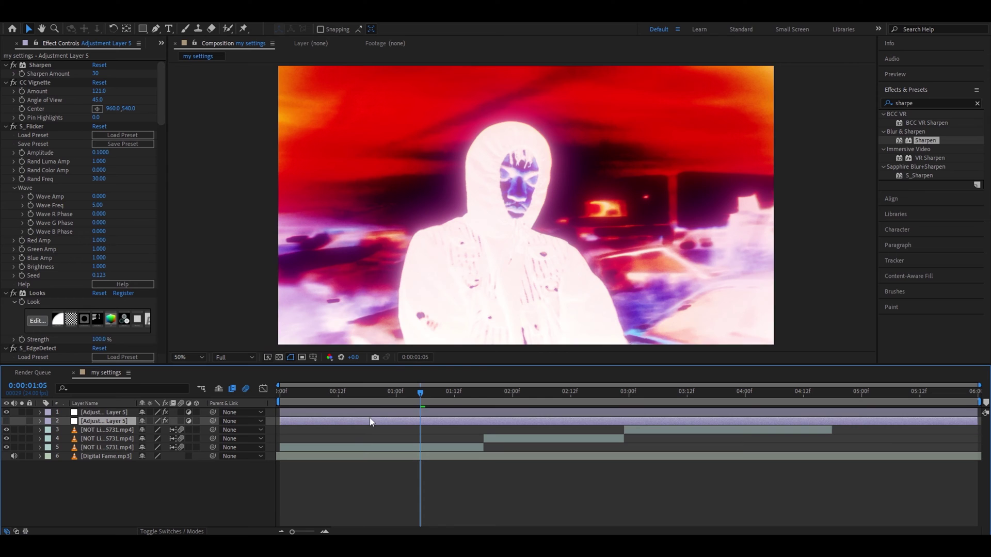
- On the upper adjustment layer, disable the S_Invert effect and set the Deep Glow Exposure to 0.23
click(372, 411)
scroll(29, 227, down, 12)
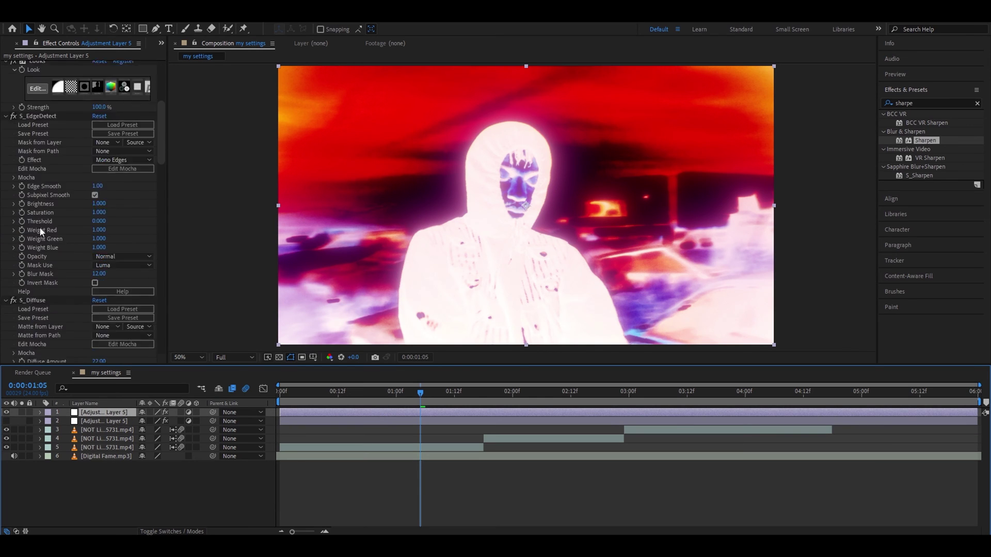
scroll(55, 230, down, 10)
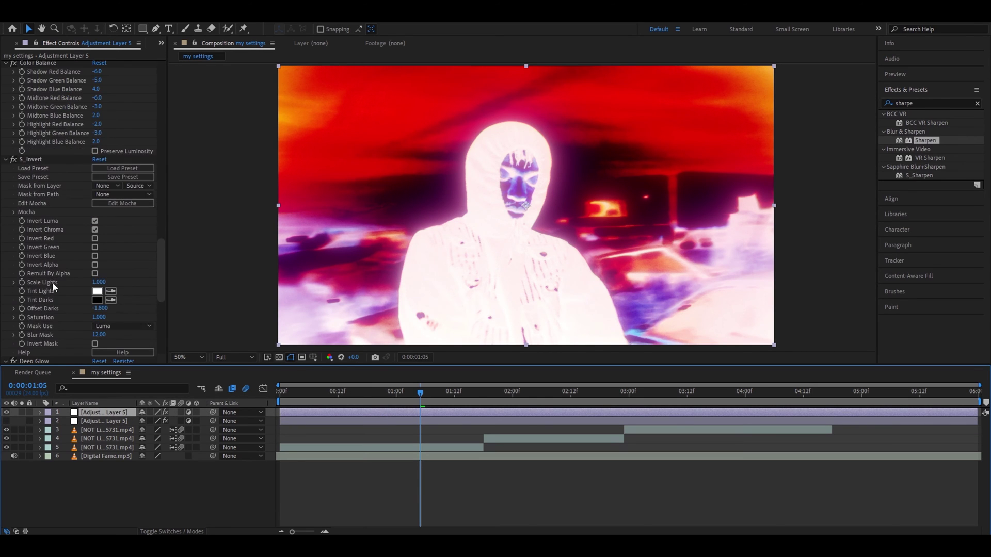
click(29, 160)
click(14, 160)
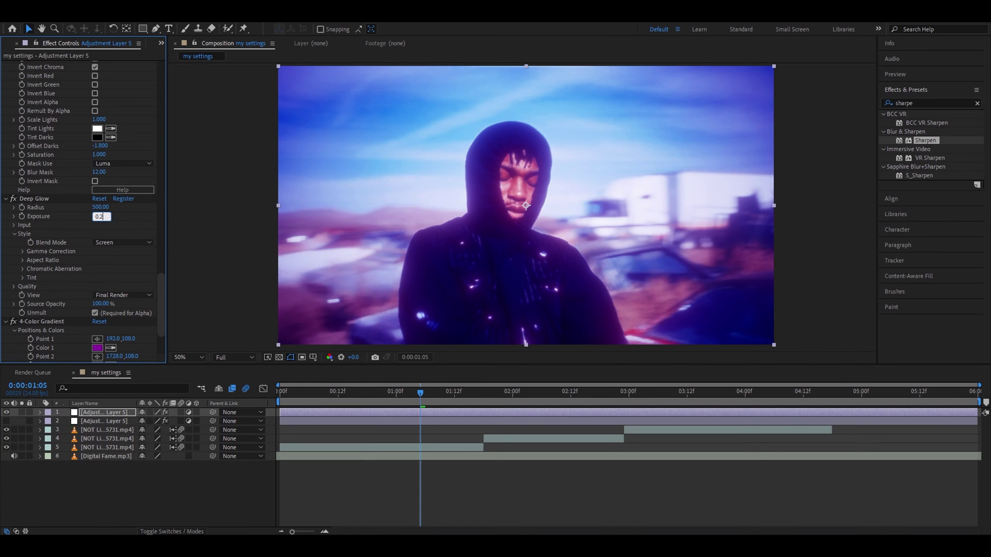
text(0.23)
click(420, 386)
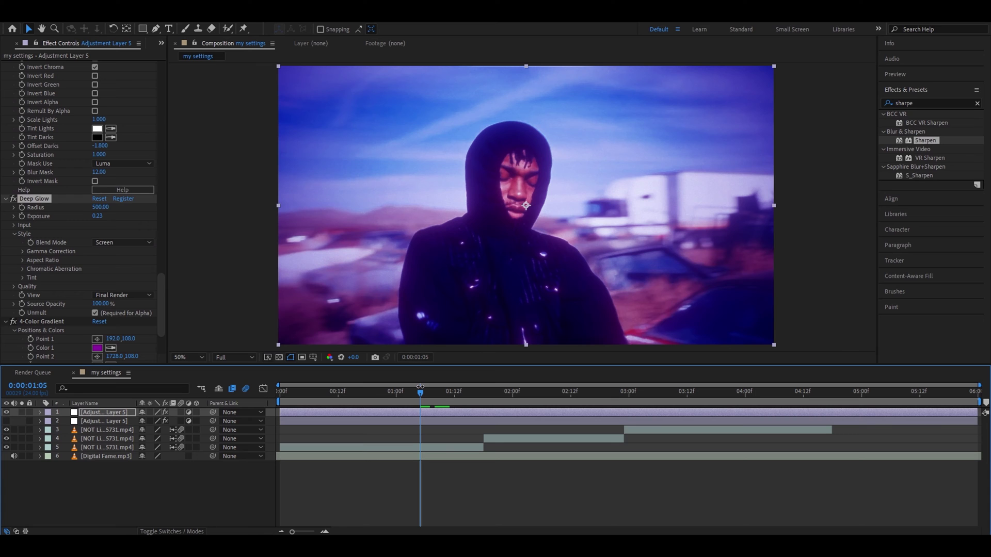
- Hide the upper adjustment layer, make the lower one visible again and rename it "ghost cc"
click(6, 413)
click(7, 421)
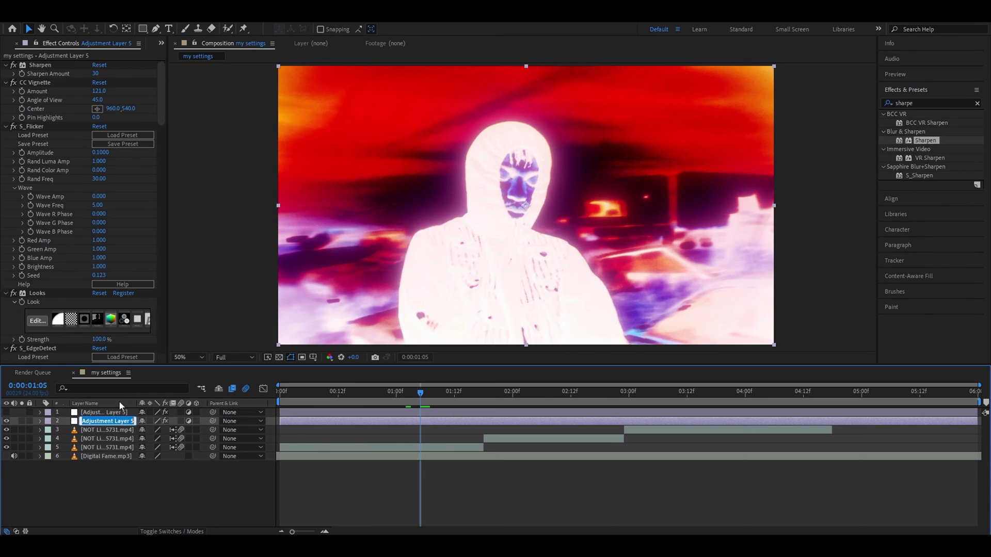
click(98, 421)
key(Return)
text(ghostt)
key(BackSpace)
text(cc)
key(Return)
- Rename the upper adjustment layer "cc"
right_click(103, 413)
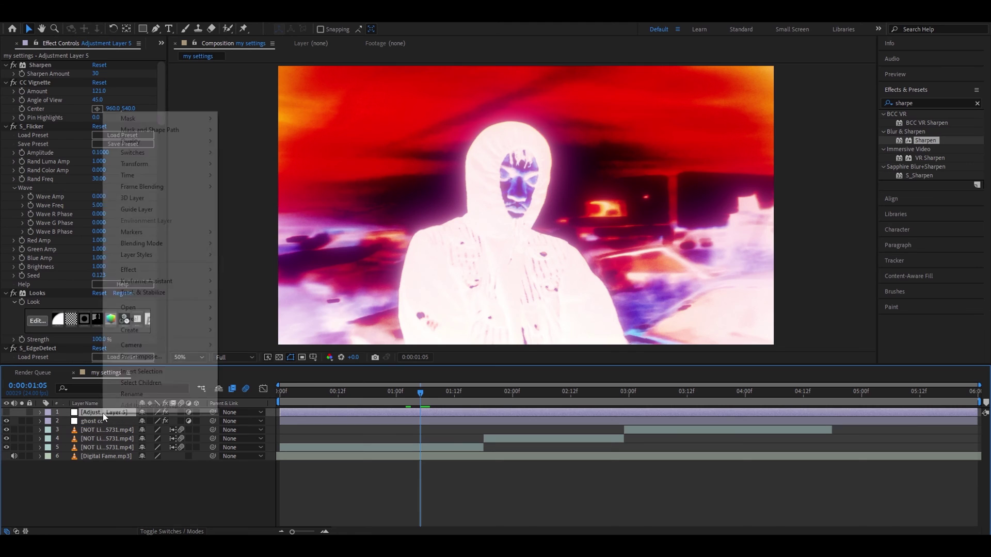
click(134, 398)
text(cc)
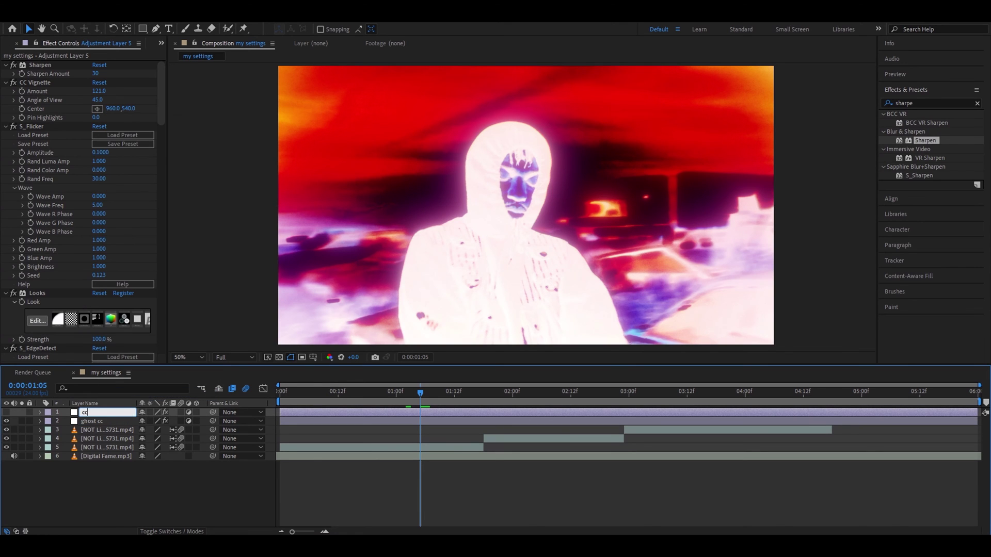
- Apply the S_MotionDetect effect directly above Deep Glow on the ghost cc layer
click(95, 422)
scroll(38, 114, down, 10)
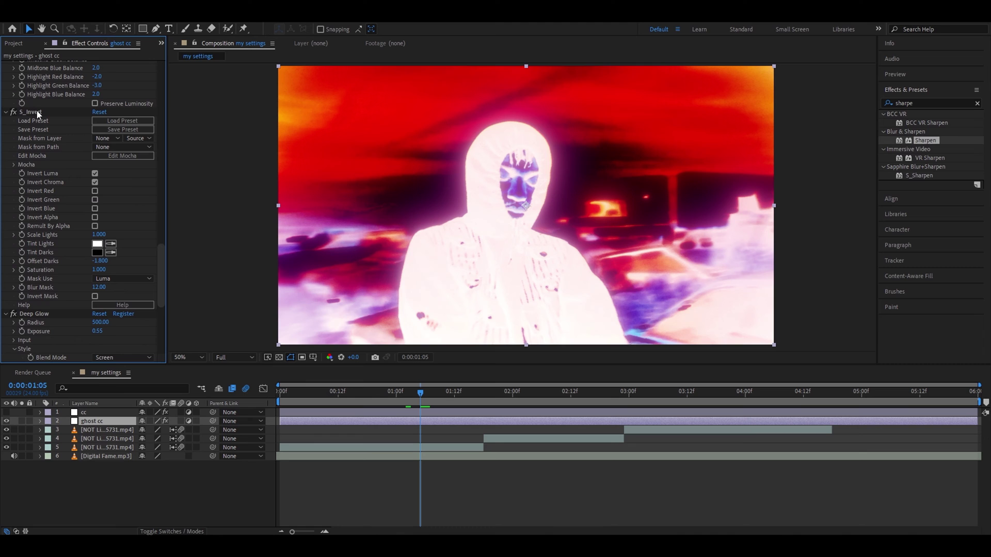
click(35, 313)
key(ctrl+f)
text(s_)
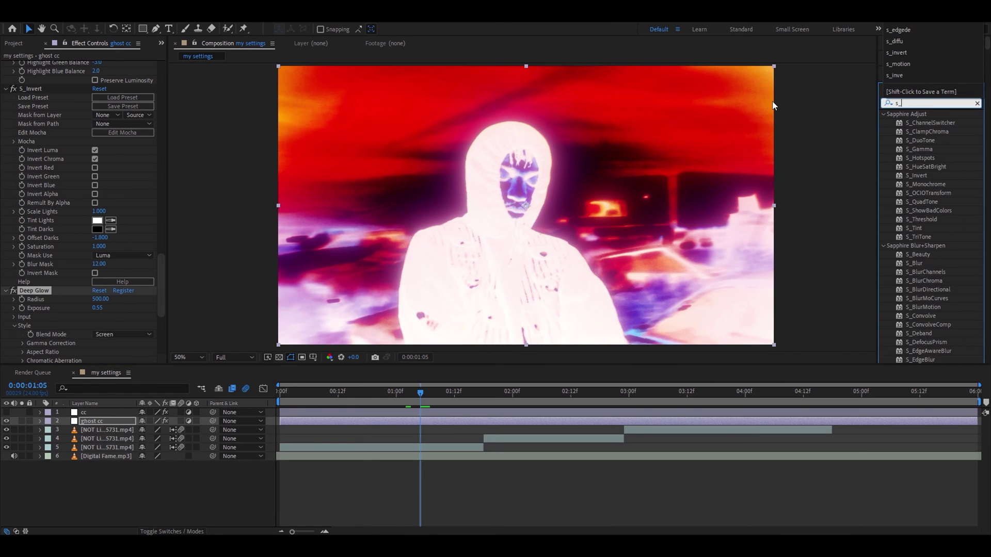
text(motion)
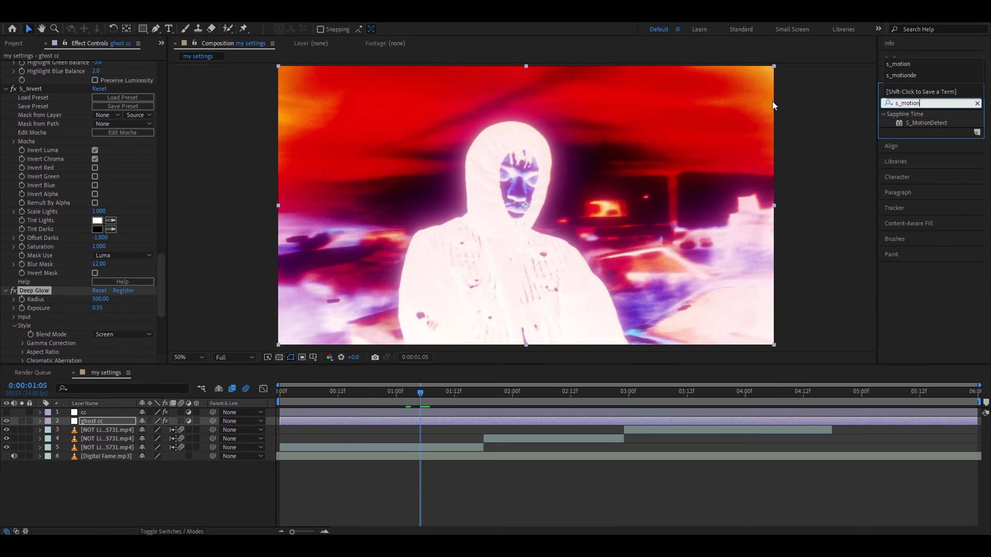
drag(923, 123, 66, 286)
drag(422, 393, 435, 392)
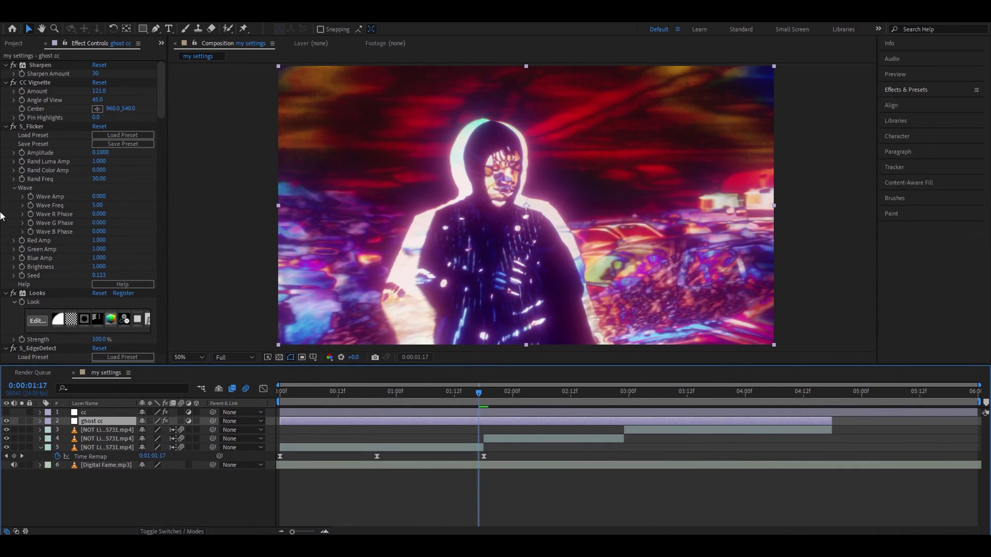
- Select all effects on the ghost cc layer and start saving them as an animation preset
click(41, 64)
click(42, 66)
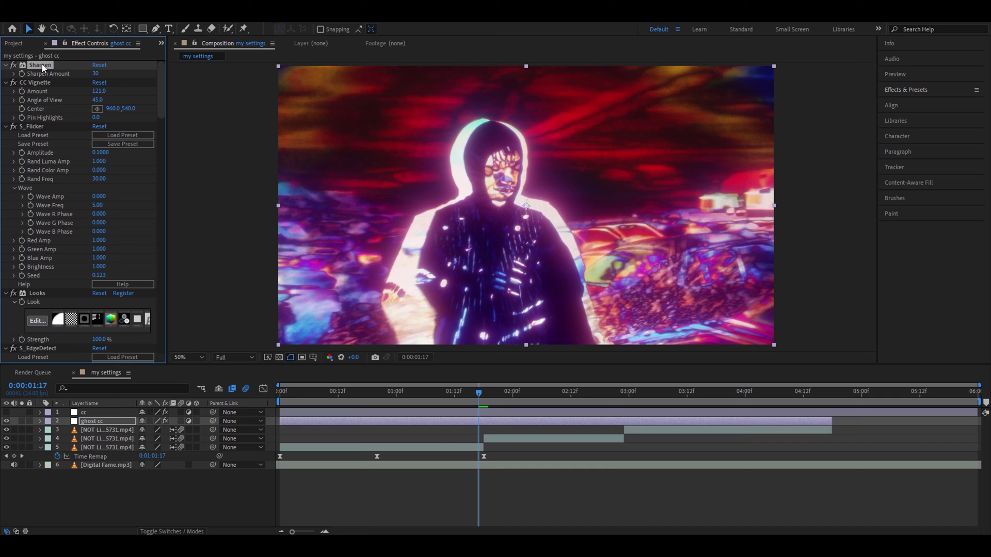
key(ctrl+a)
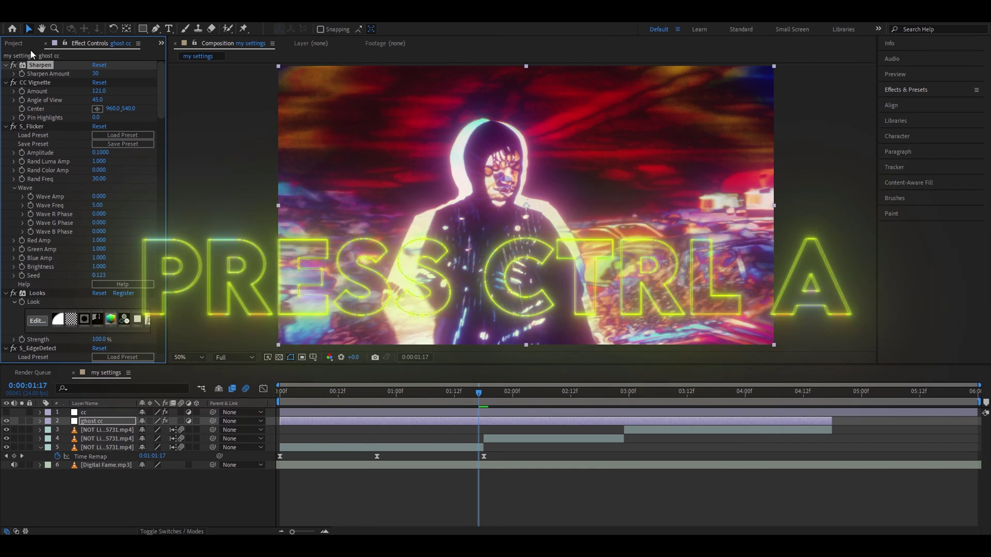
scroll(42, 157, down, 15)
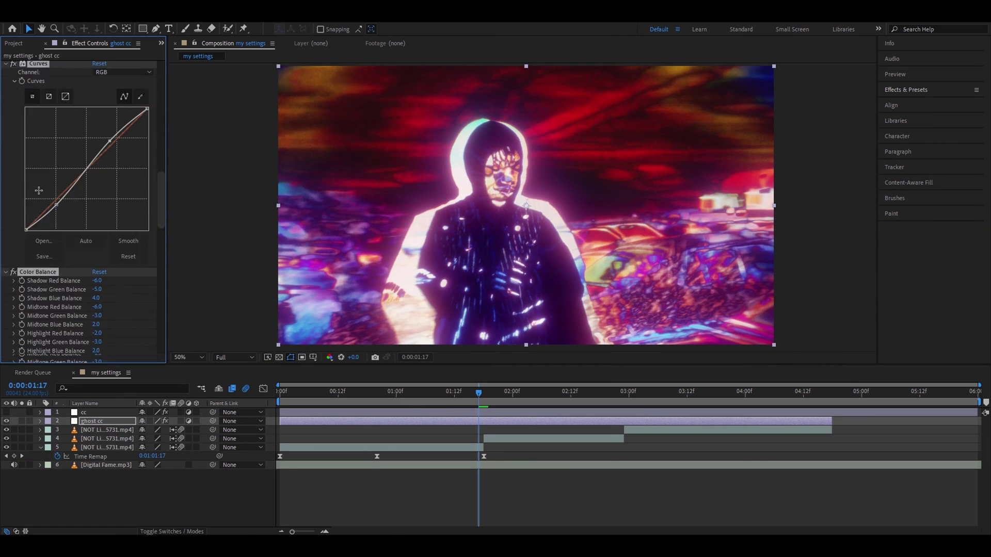
scroll(36, 145, up, 15)
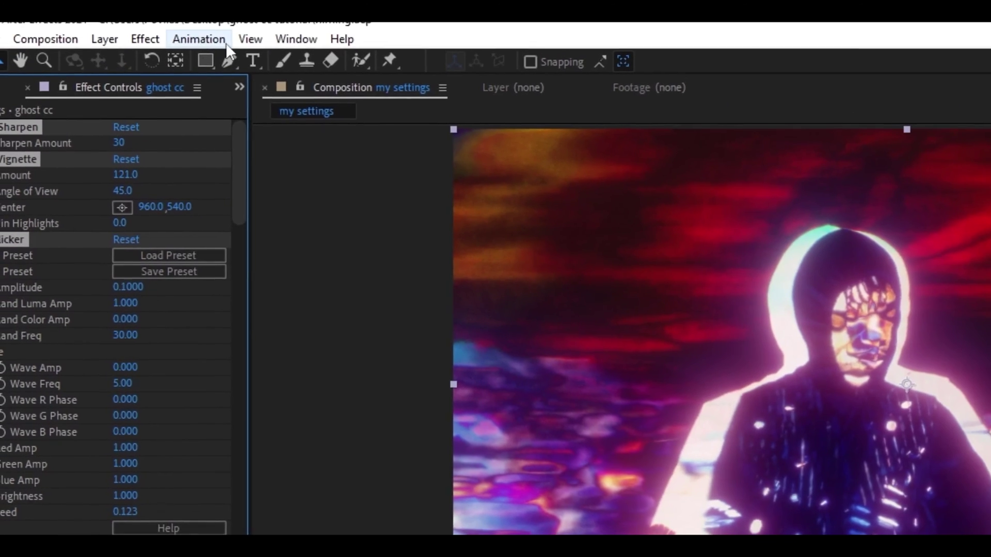
click(135, 16)
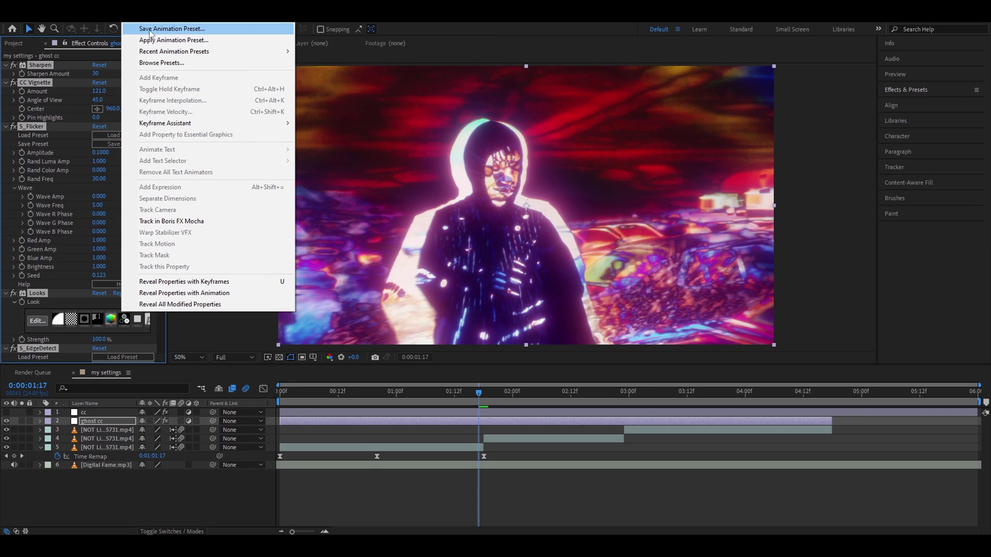
click(152, 30)
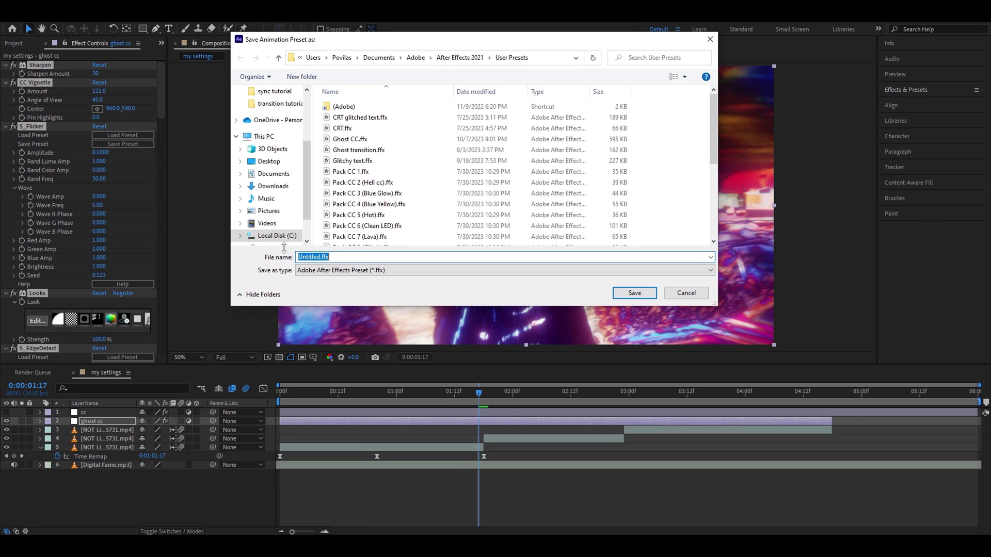
text(Gh)
key(BackSpace)
key(BackSpace)
- Search the presets for "ghost" and try applying the Ghost CC preset to the ghost cc layer
click(931, 93)
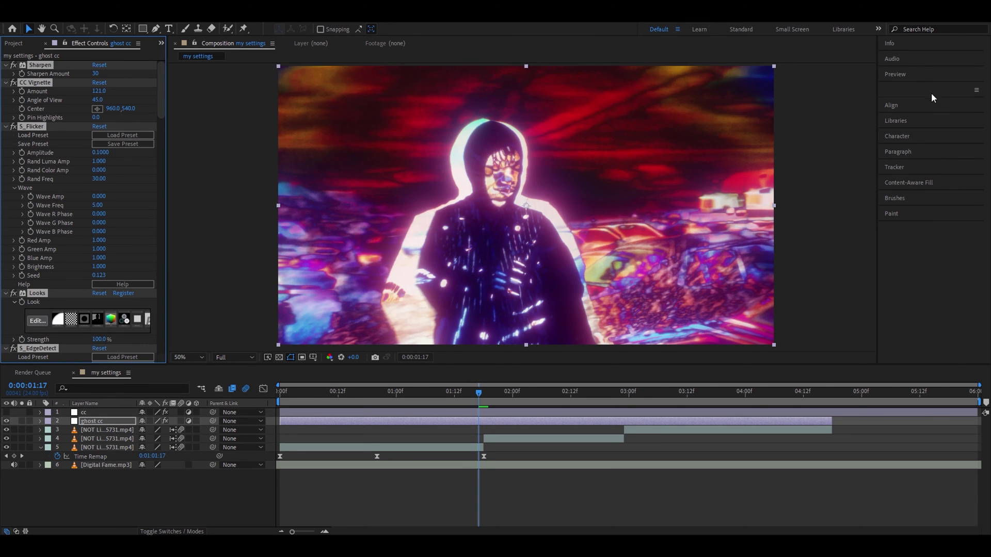
click(930, 93)
text(ghost)
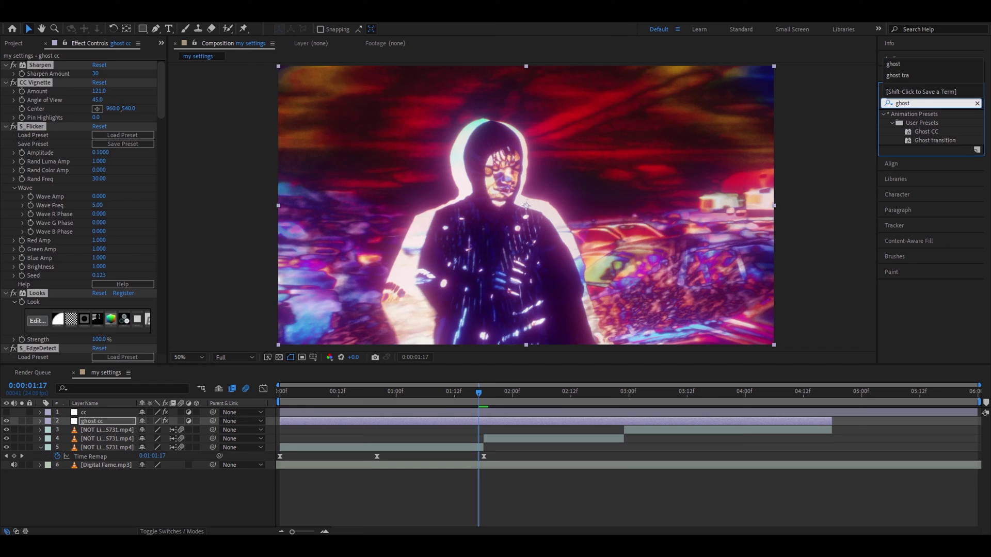
drag(926, 131, 479, 420)
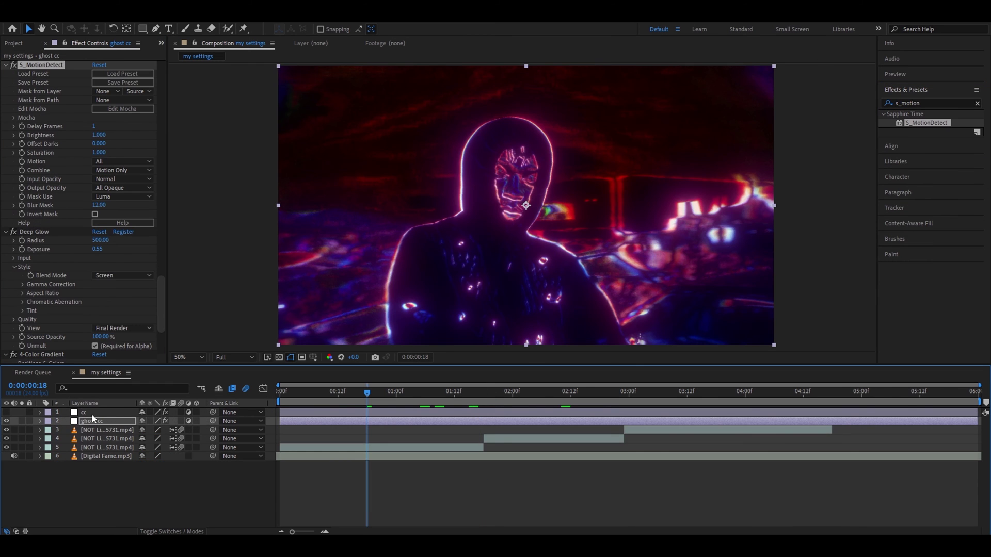
- Keyframe the ghost cc layer's Opacity from 100% at 0:00:00:20 to 0% at 0:00:00:23
click(390, 397)
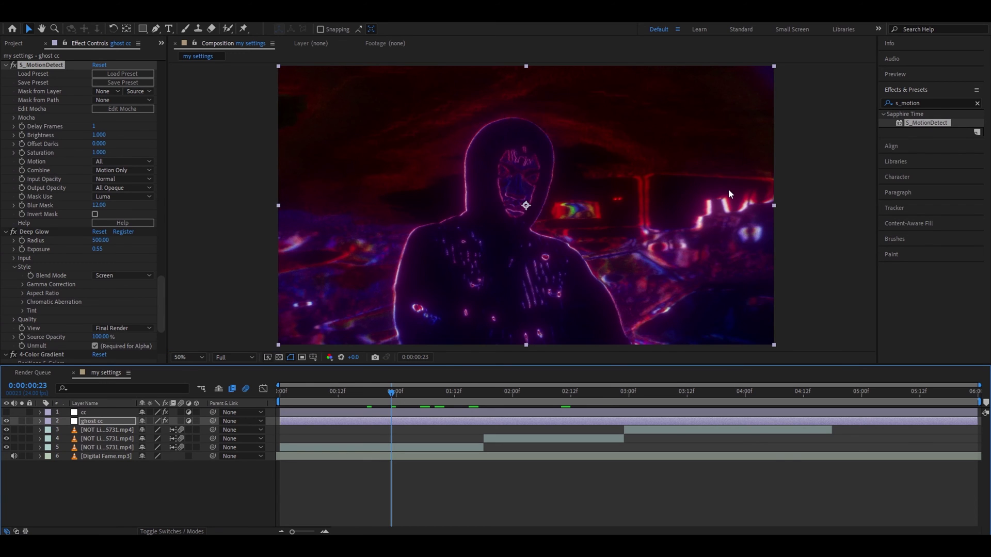
key(t)
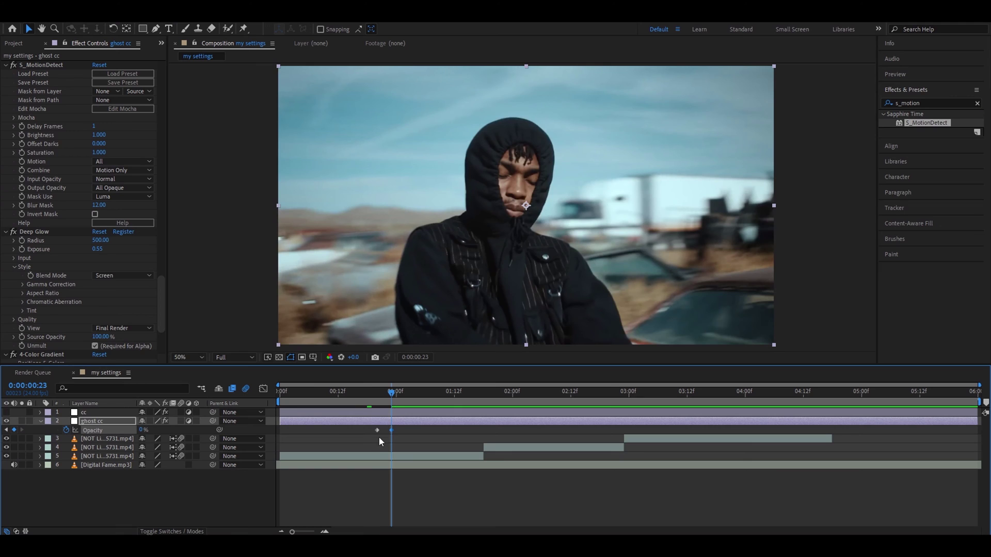
click(377, 439)
click(385, 421)
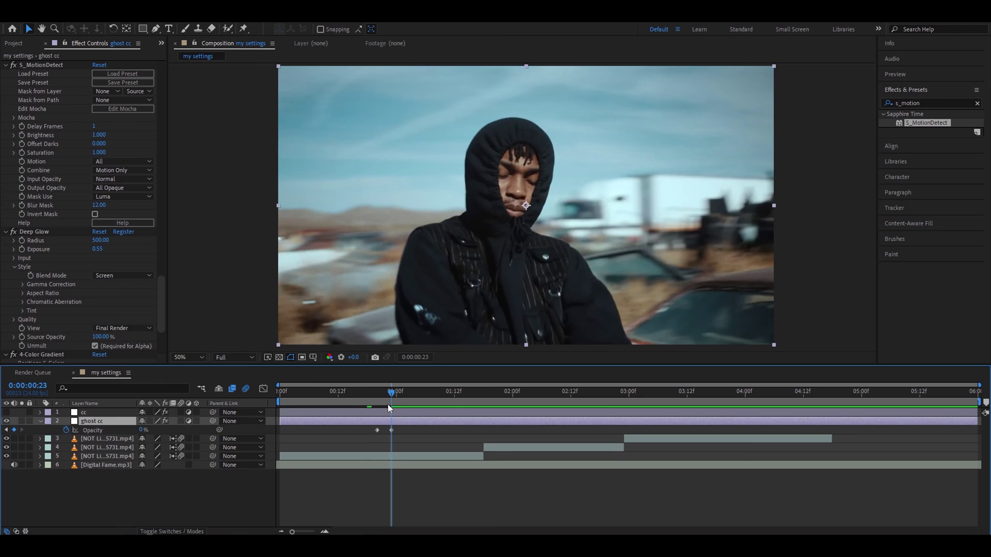
- Show the cc layer and keyframe its Opacity from 0% at 0:00:00:20 to 100% at 0:00:00:23
click(362, 411)
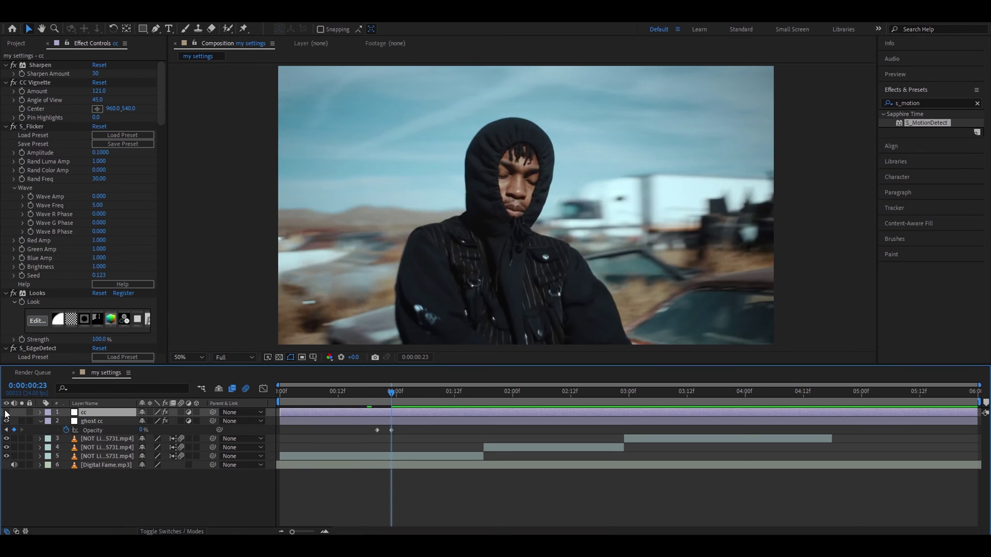
click(6, 412)
key(t)
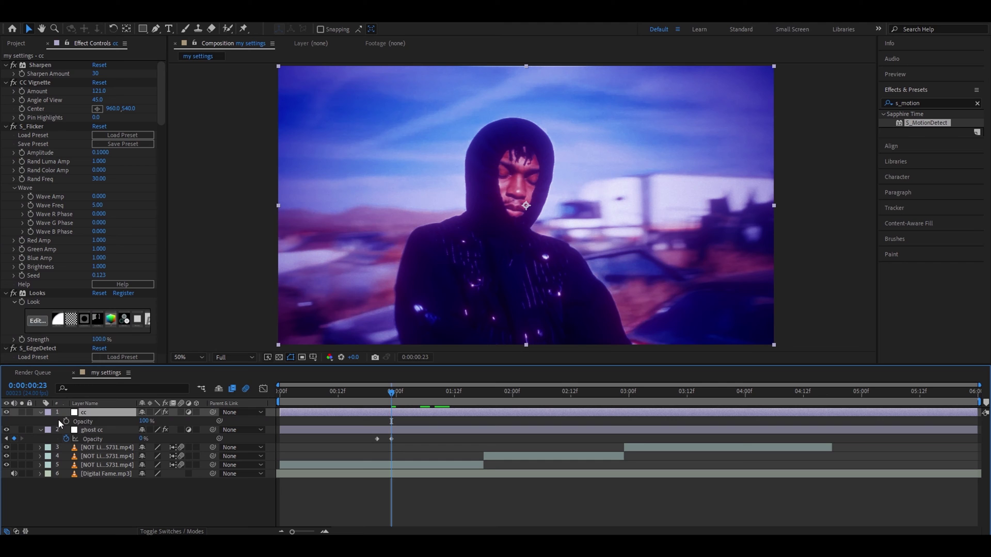
click(66, 421)
drag(381, 395, 377, 395)
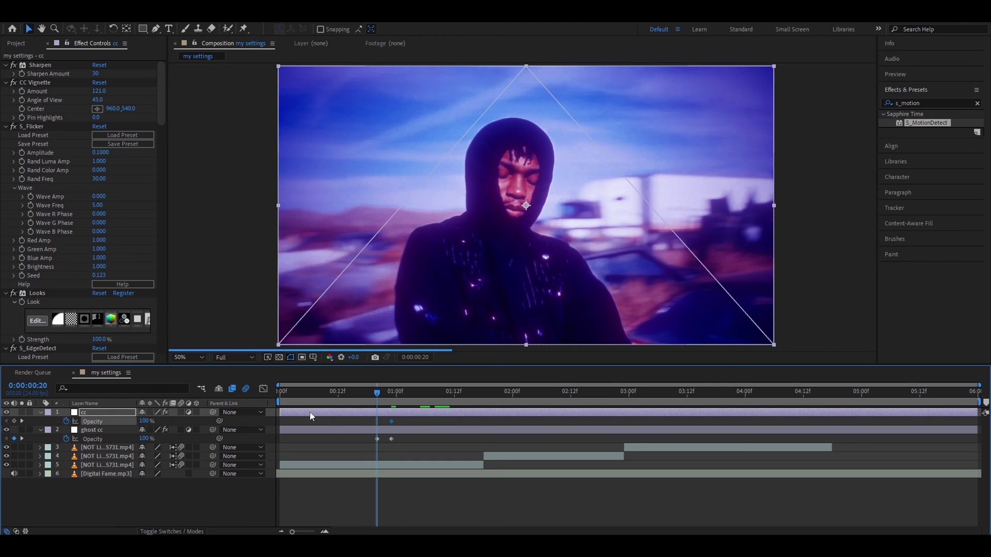
drag(143, 421, 4, 441)
- At 0:00:01:16, add Opacity keyframes of 100% to both the ghost cc and cc layers
drag(367, 393, 473, 393)
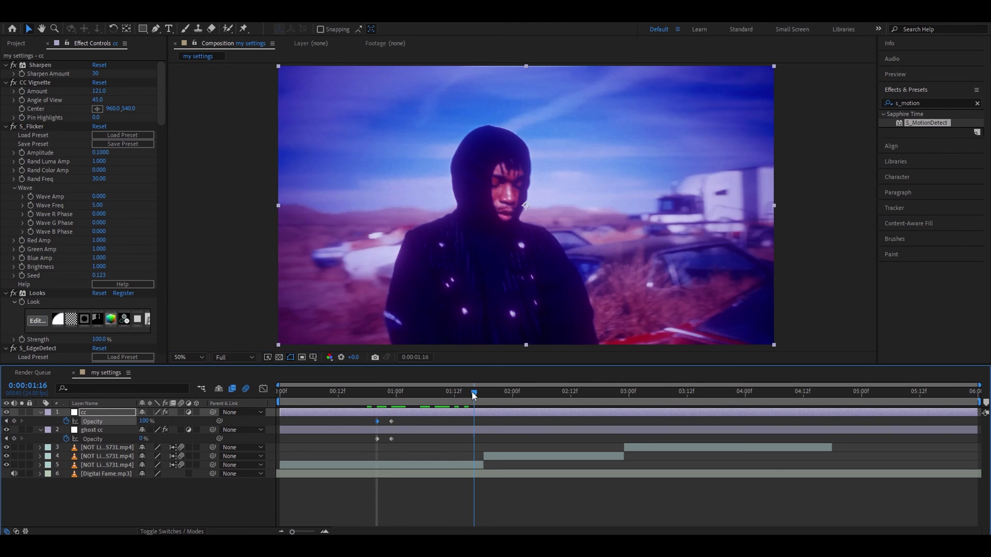
click(449, 463)
click(480, 430)
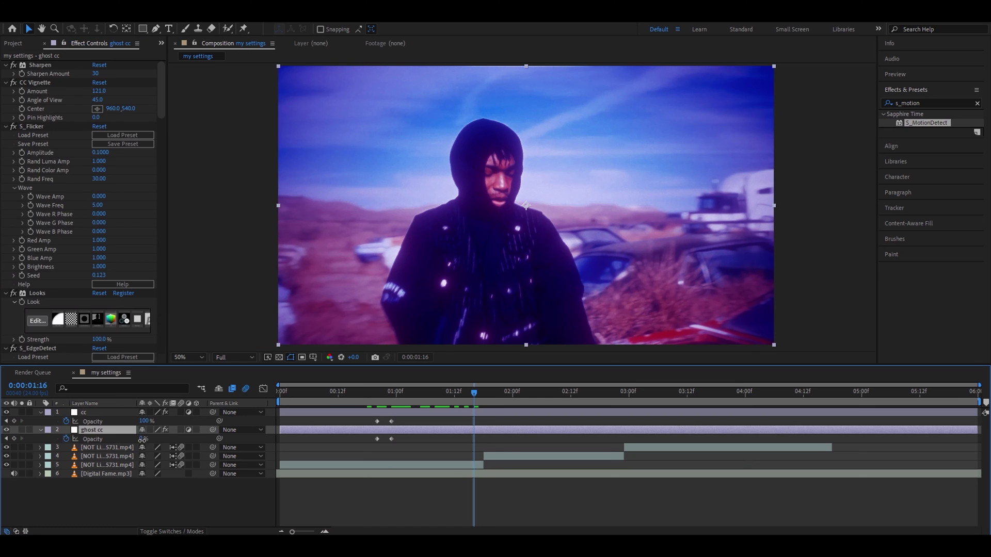
drag(143, 439, 240, 438)
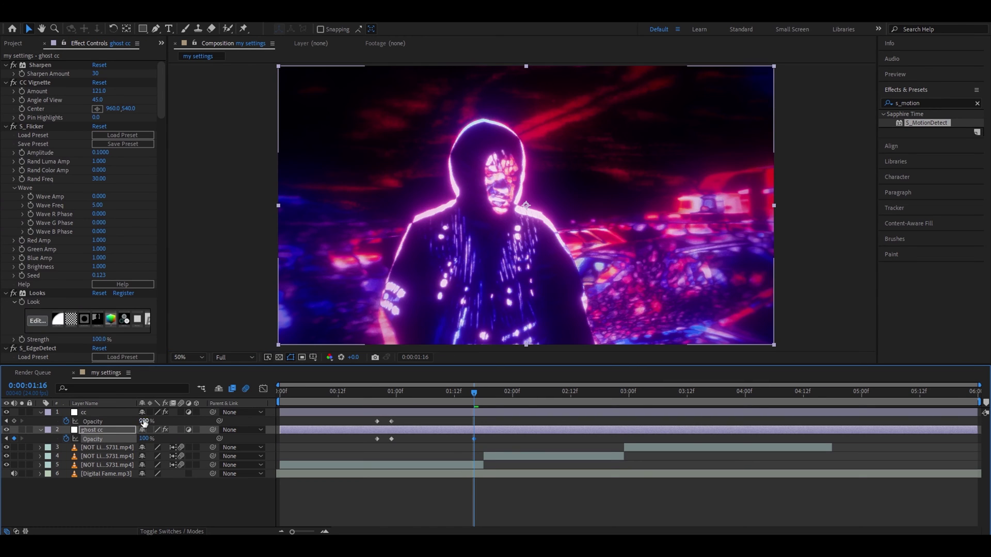
drag(144, 421, 79, 431)
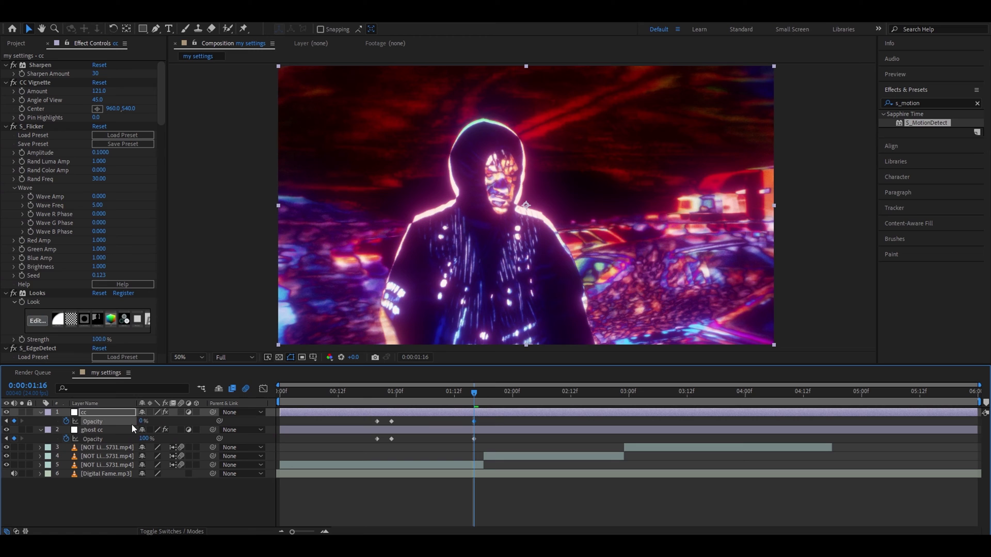
drag(142, 422, 226, 421)
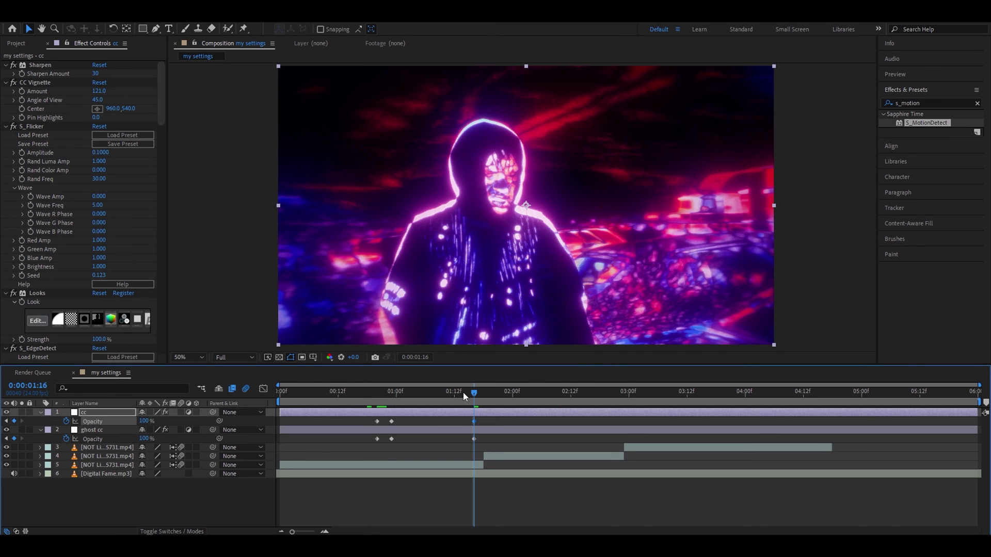
- Clear the Opacity keyframes with cc at 0% and ghost cc at 100%, and return to the start of the timeline
click(366, 400)
drag(362, 419, 485, 426)
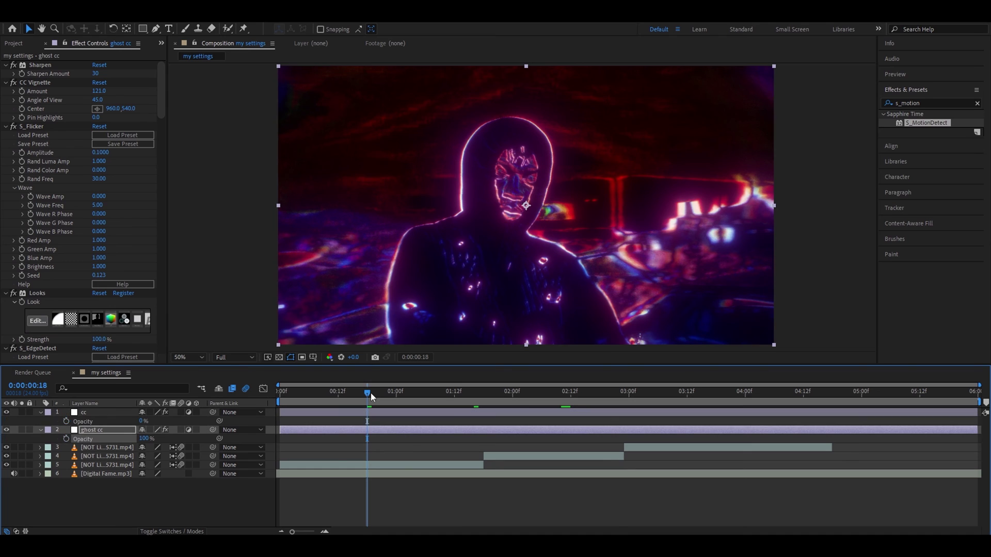
drag(371, 392, 161, 403)
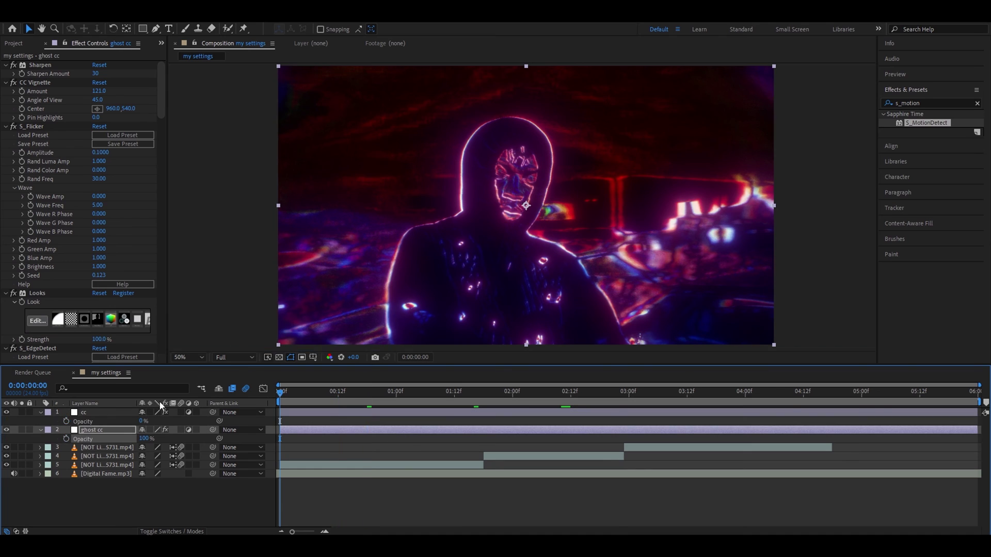
- Set the ghost cc layer's Opacity to 0%
text(0)
key(Return)
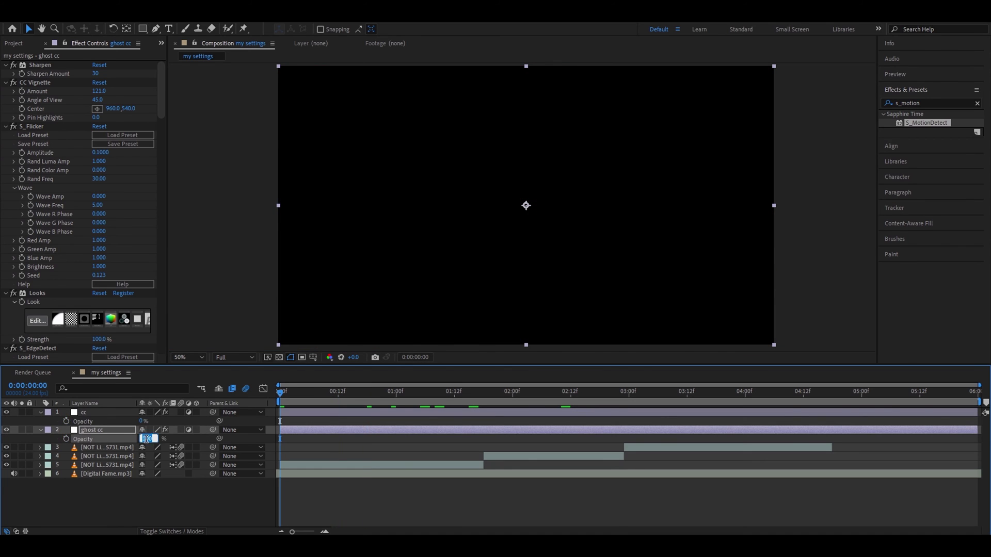
click(141, 439)
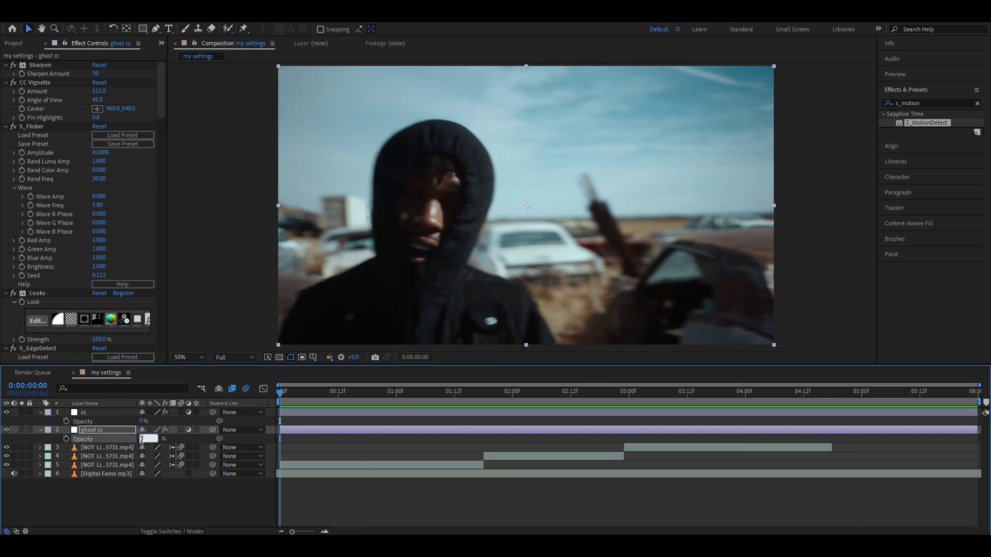
key(Return)
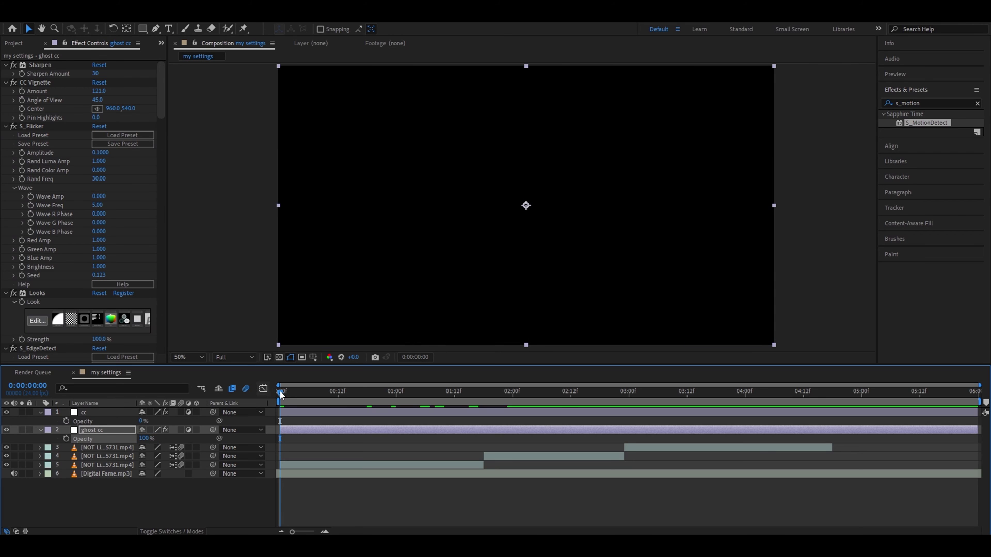
scroll(52, 179, down, 10)
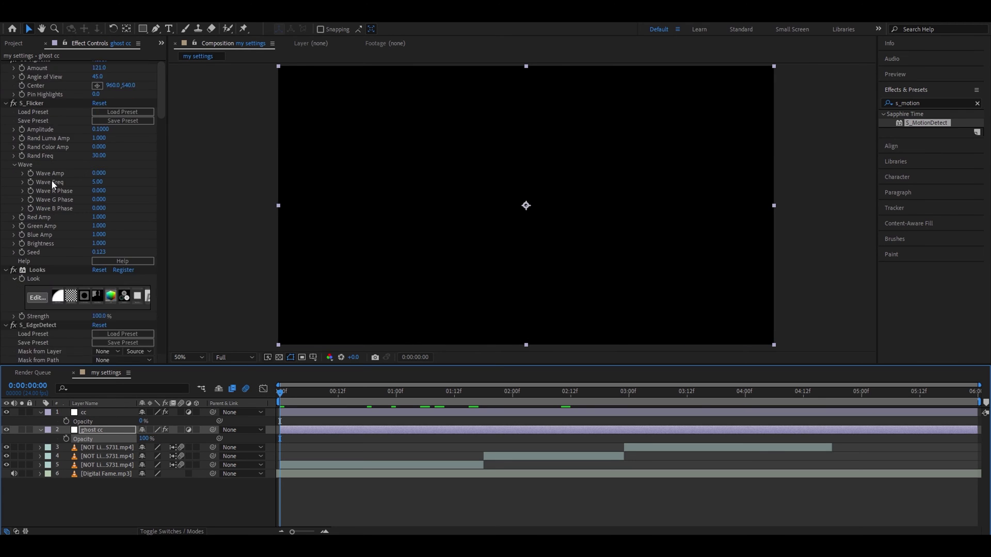
key(ctrl+z)
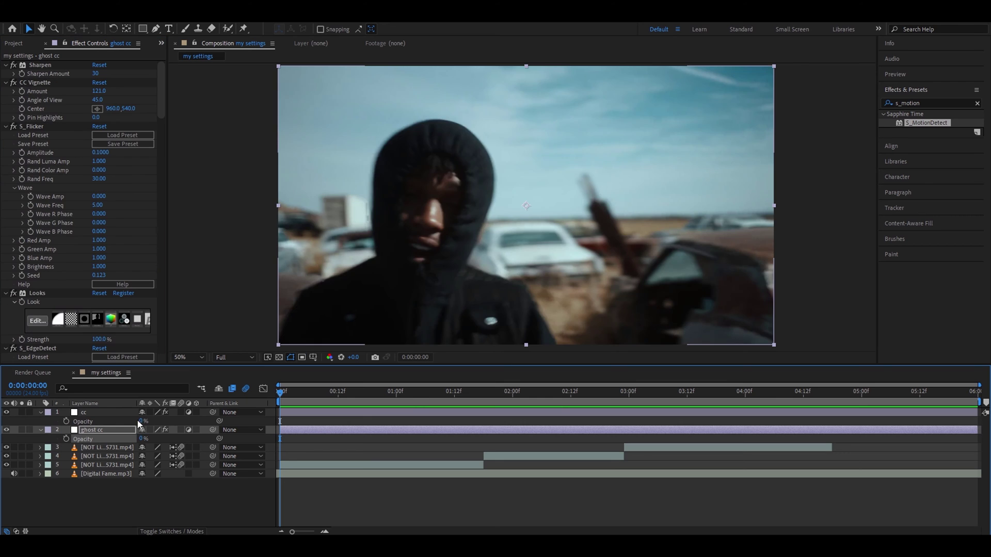
- Keyframe the cc layer's Opacity from 100% at 0:00:00:00 to 0% at 0:00:00:02
click(141, 421)
click(84, 412)
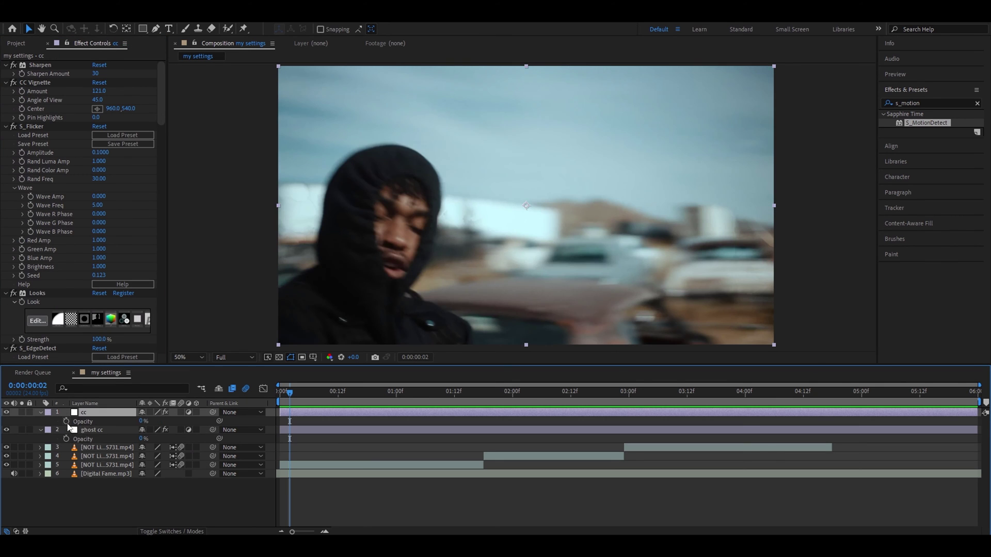
click(66, 421)
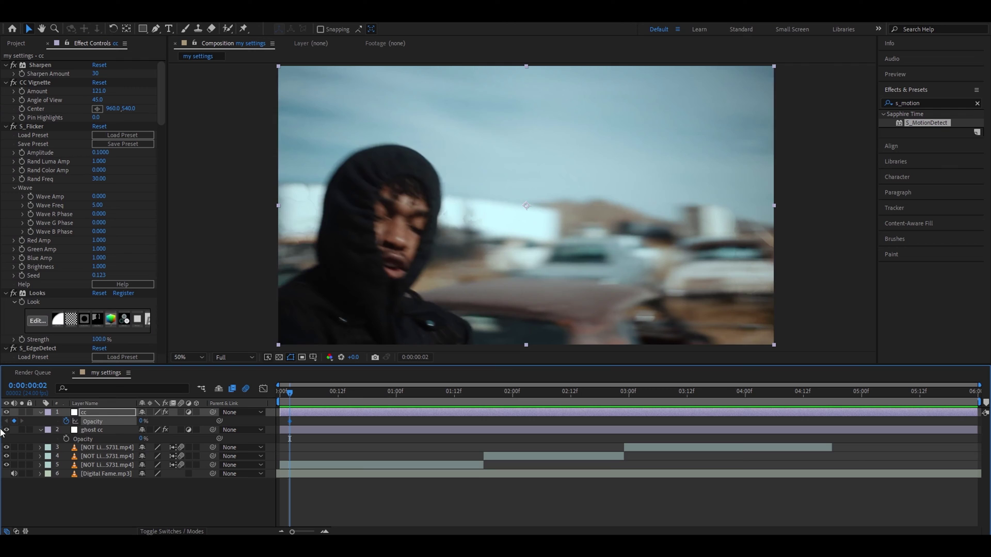
key(Home)
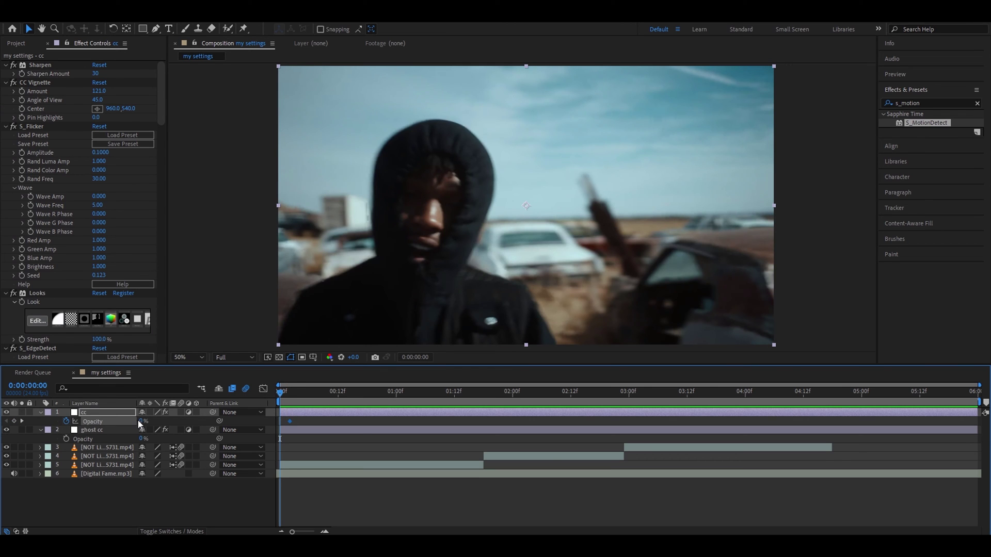
click(140, 421)
text(100)
key(Return)
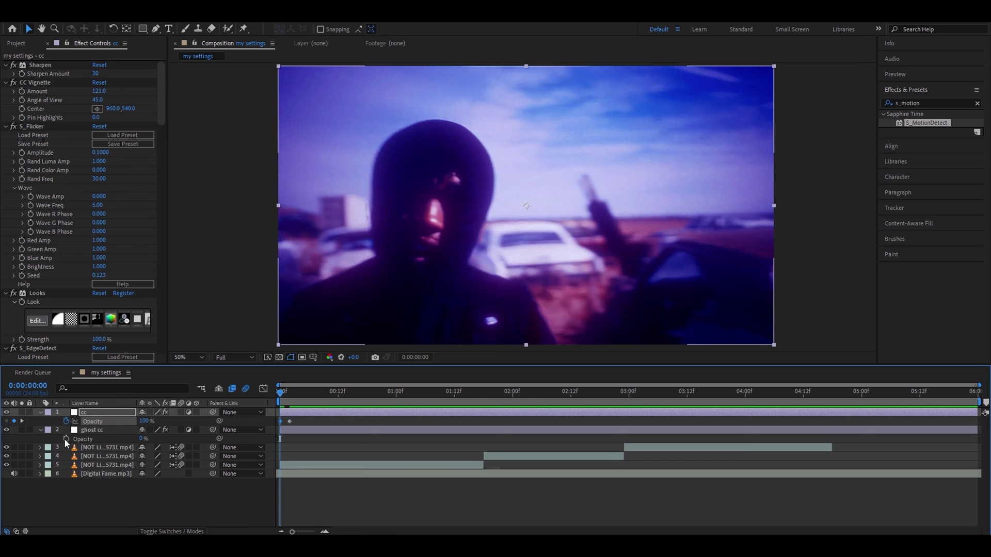
- Keyframe the ghost cc layer's Opacity from 0% at 0:00:00:00 to 100% at 0:00:00:05
click(66, 439)
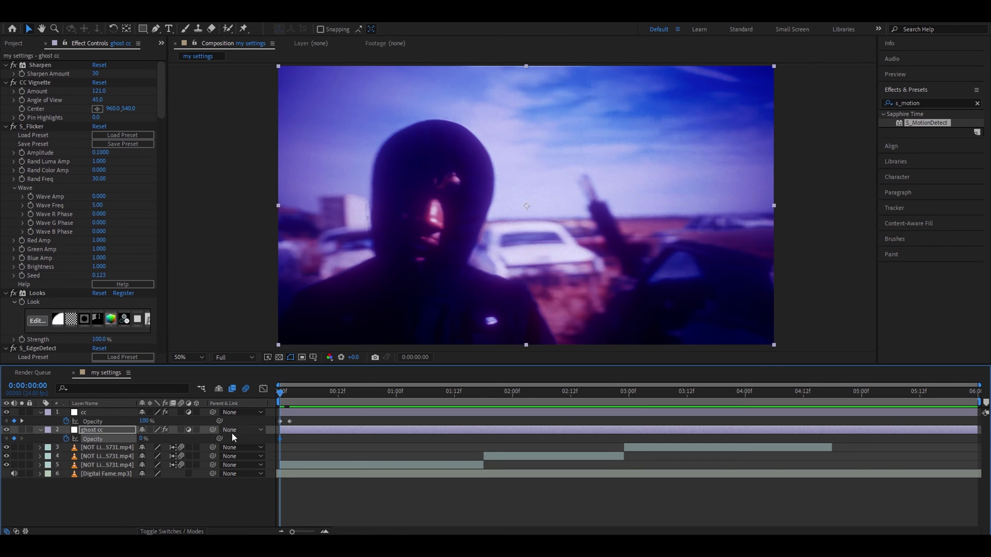
key(Page_Down)
key(Page_Down)
drag(292, 394, 304, 391)
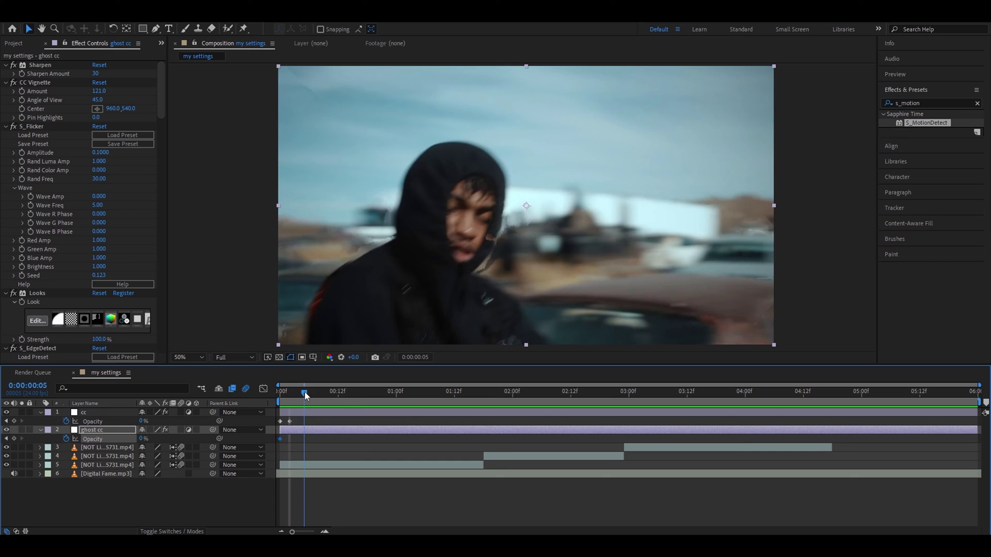
click(141, 439)
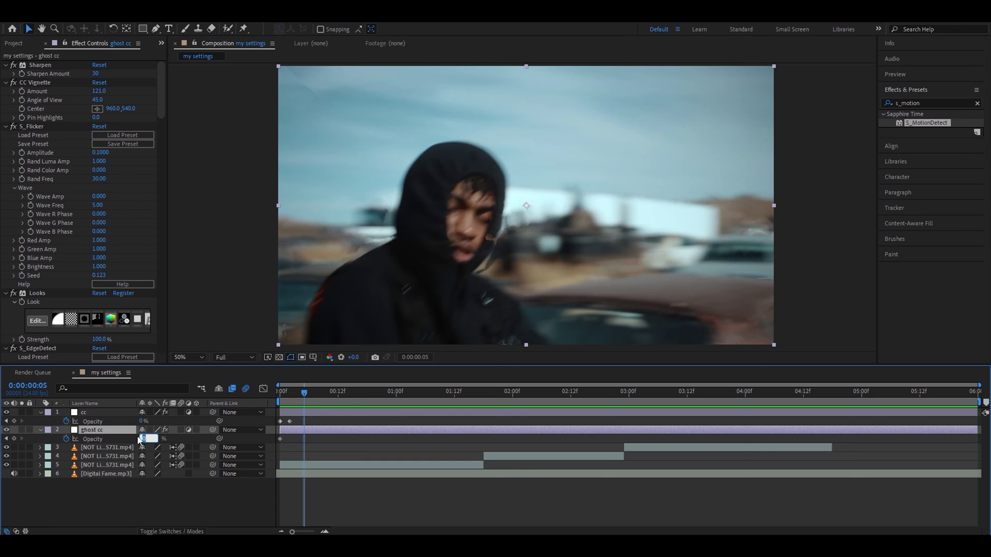
text(100)
key(Return)
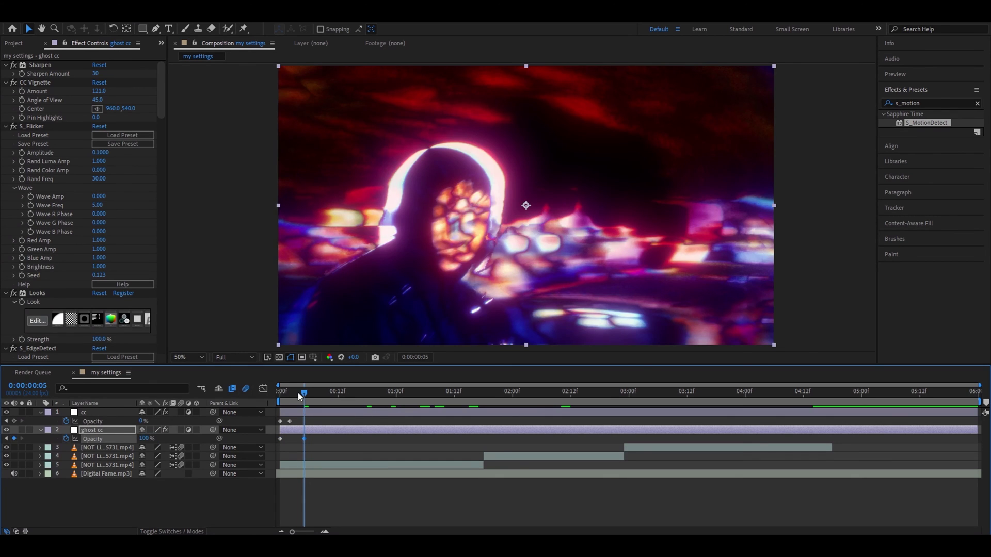
- Add a 64% Opacity keyframe to the cc layer at 0:00:00:10
drag(299, 393, 328, 387)
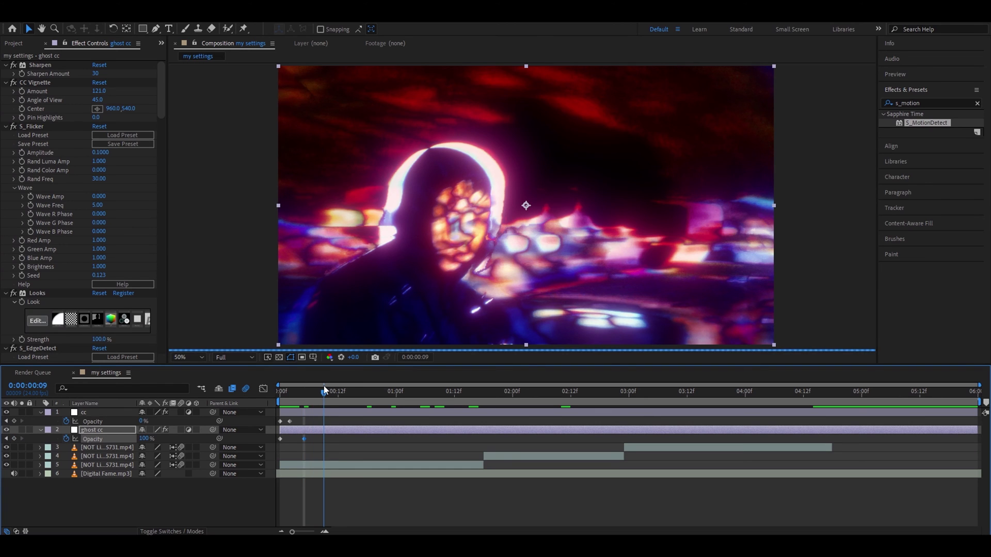
click(143, 421)
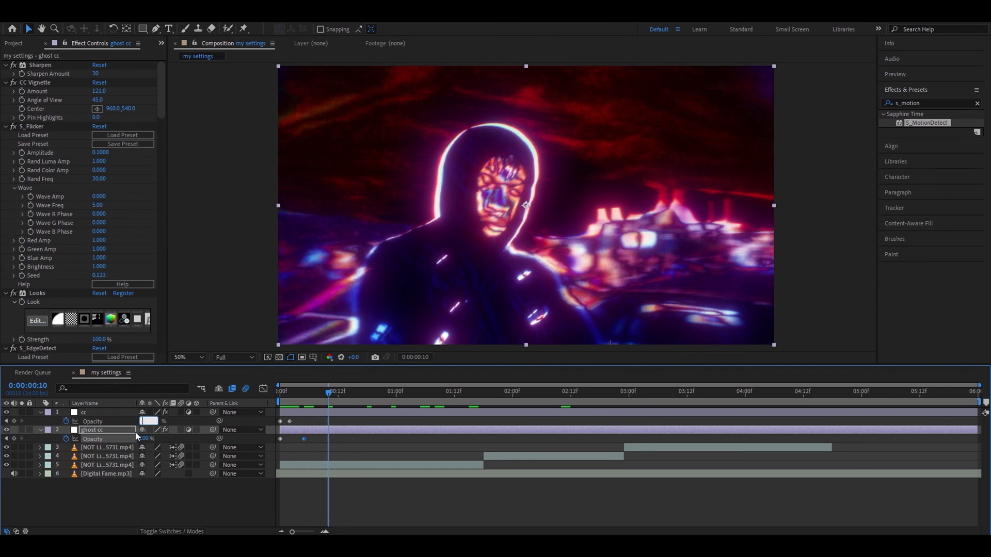
text(64)
key(Return)
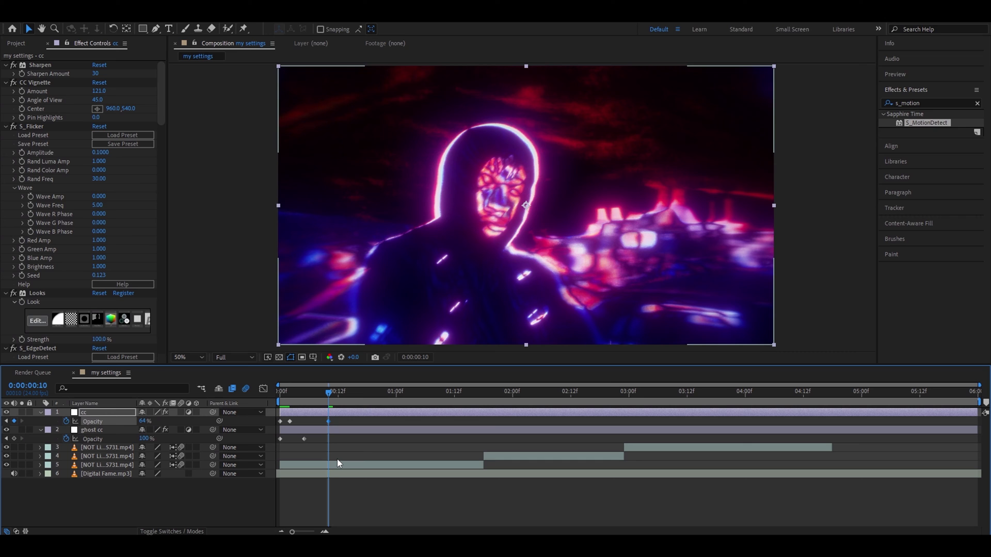
- At 0:00:00:19, keyframe Opacity at 100% on the cc layer and 0% on the ghost cc layer
click(387, 393)
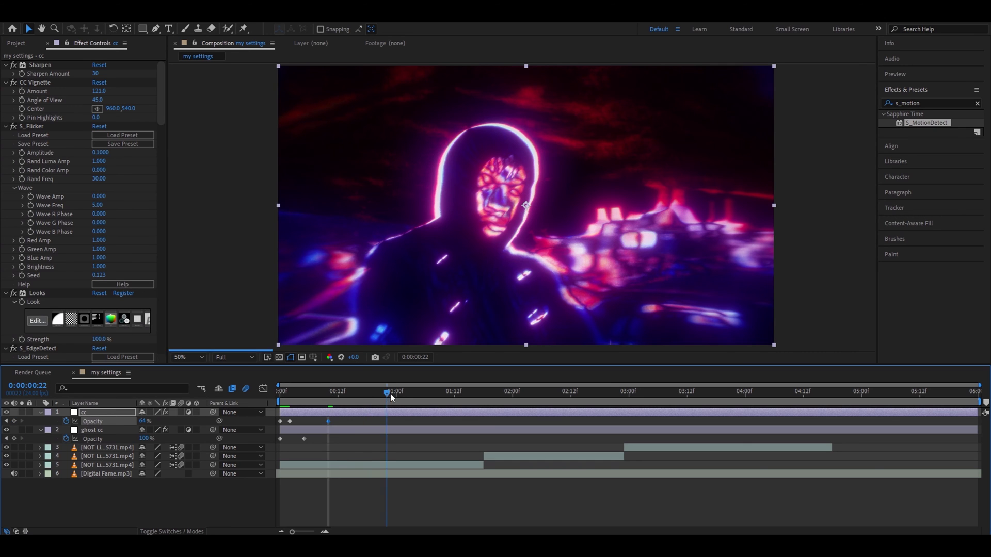
click(377, 397)
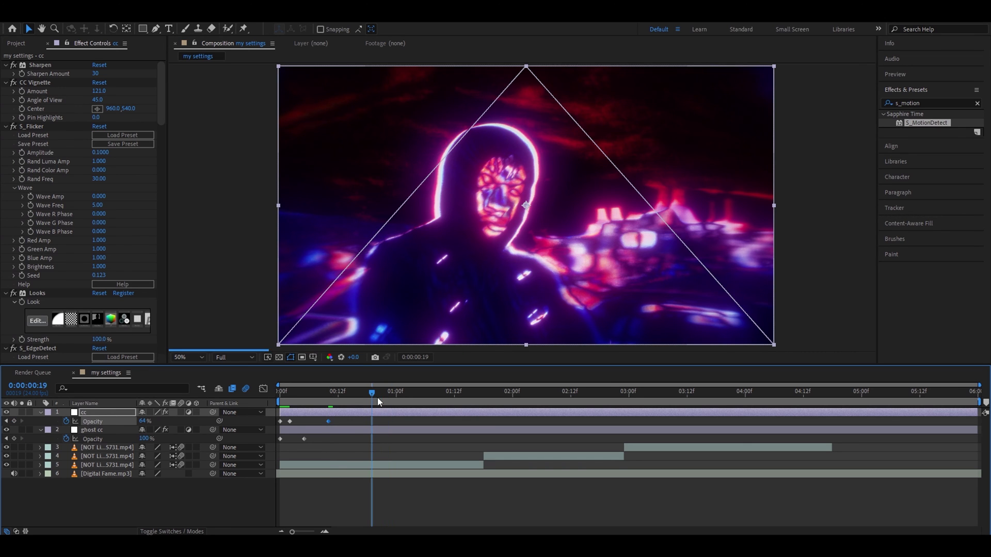
click(143, 421)
text(100)
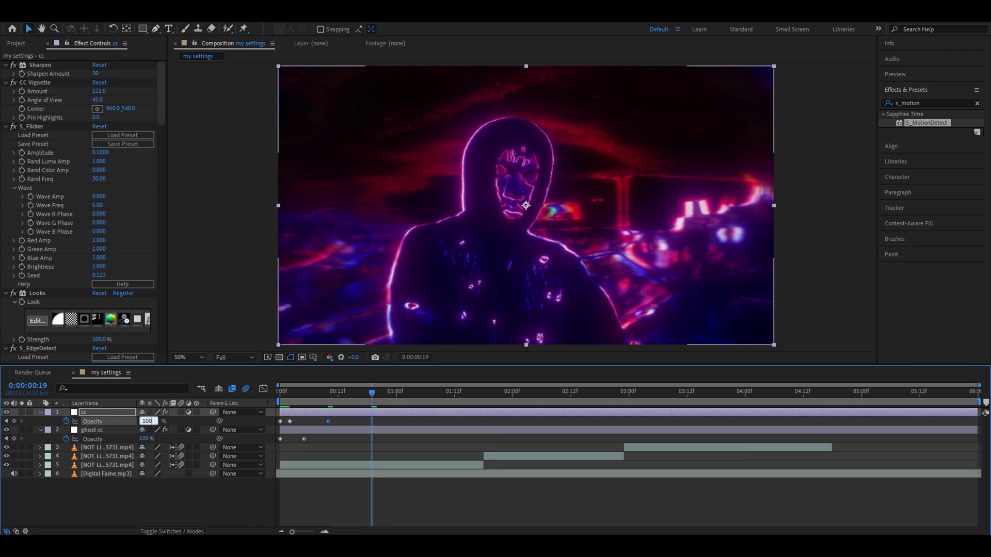
click(145, 438)
text(0)
key(Return)
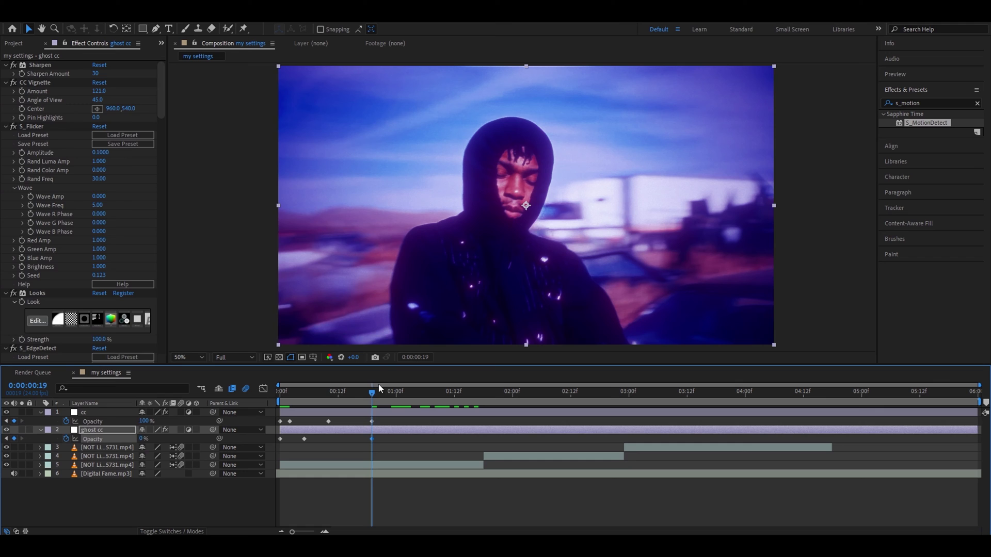
- Show the first clip's Time Remap keyframes and examine their curve in the Graph Editor
click(397, 465)
key(ctrl+alt+t)
click(376, 474)
key(shift+F3)
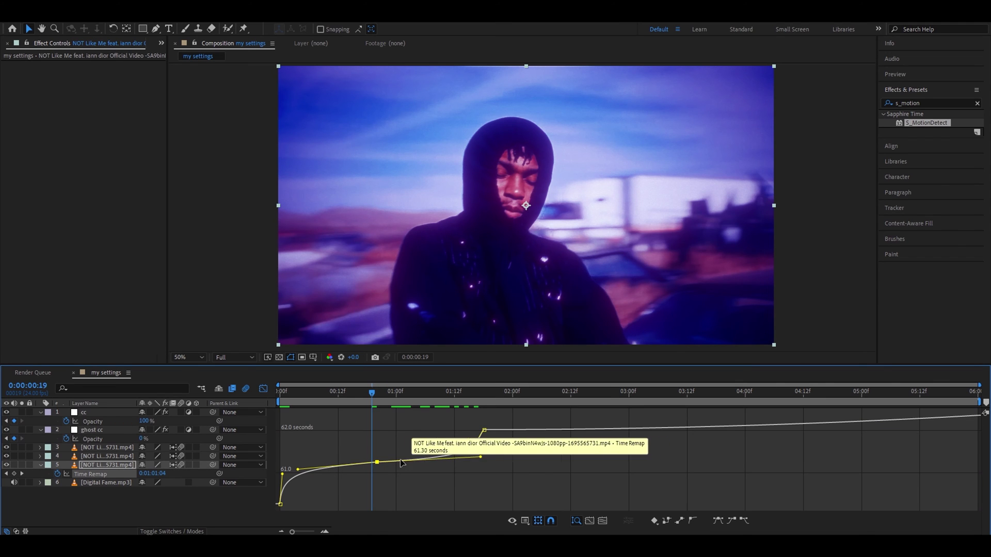
click(263, 389)
- Hold the current Opacity values by adding keyframes to cc at 0:00:01:04 and to ghost cc at 0:00:01:06
click(372, 421)
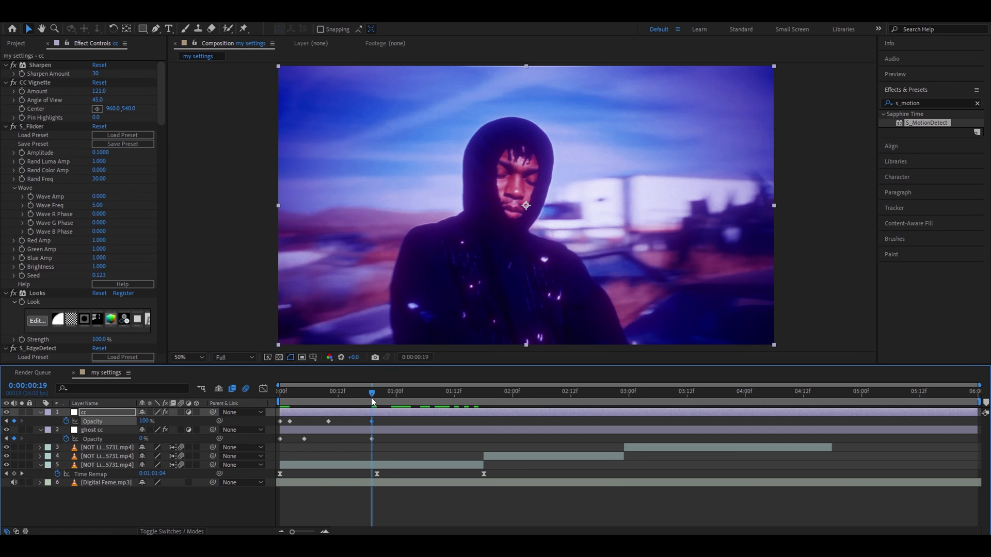
drag(371, 393, 414, 387)
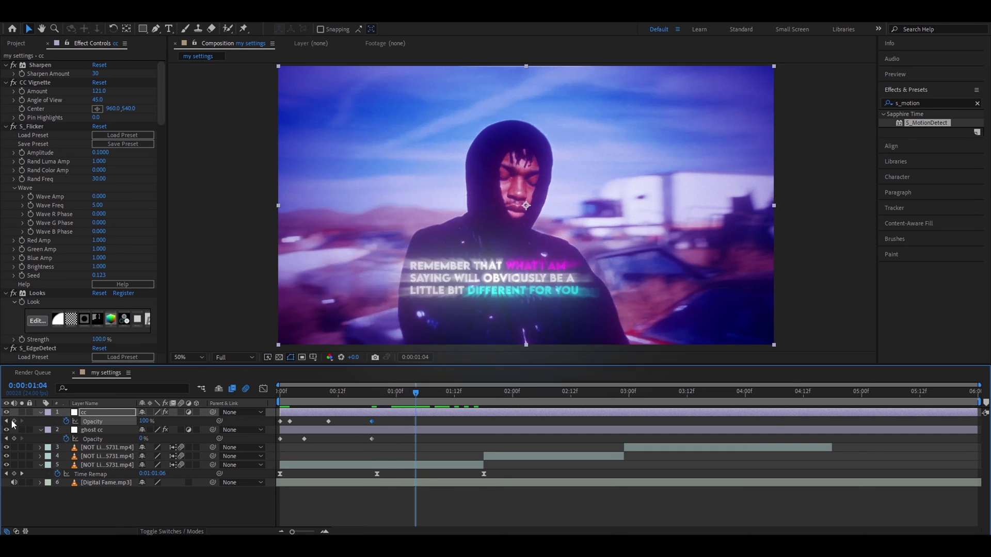
click(14, 421)
click(361, 430)
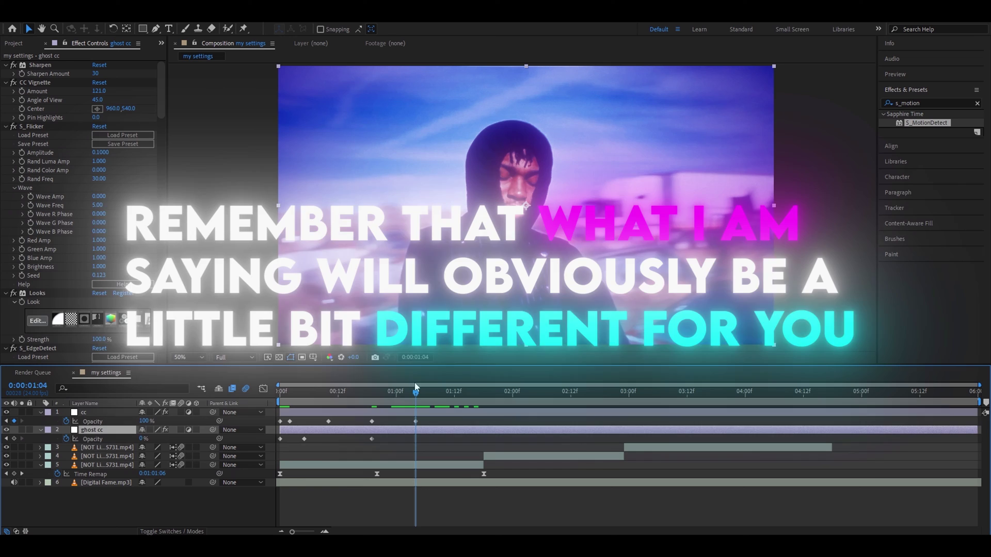
drag(413, 391, 423, 391)
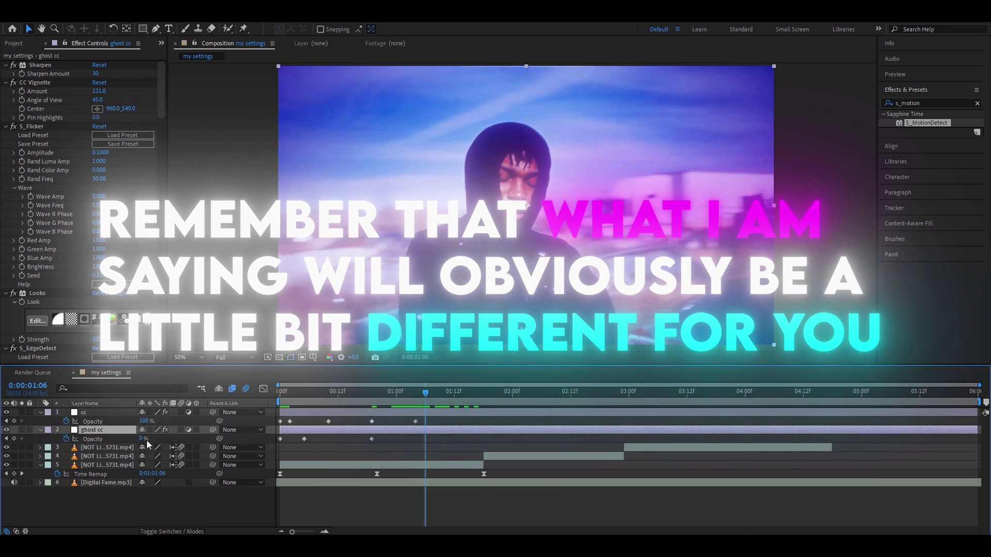
click(14, 438)
- Keyframe the cc layer's Opacity at 0% at 0:00:01:10
drag(425, 392, 445, 393)
click(437, 412)
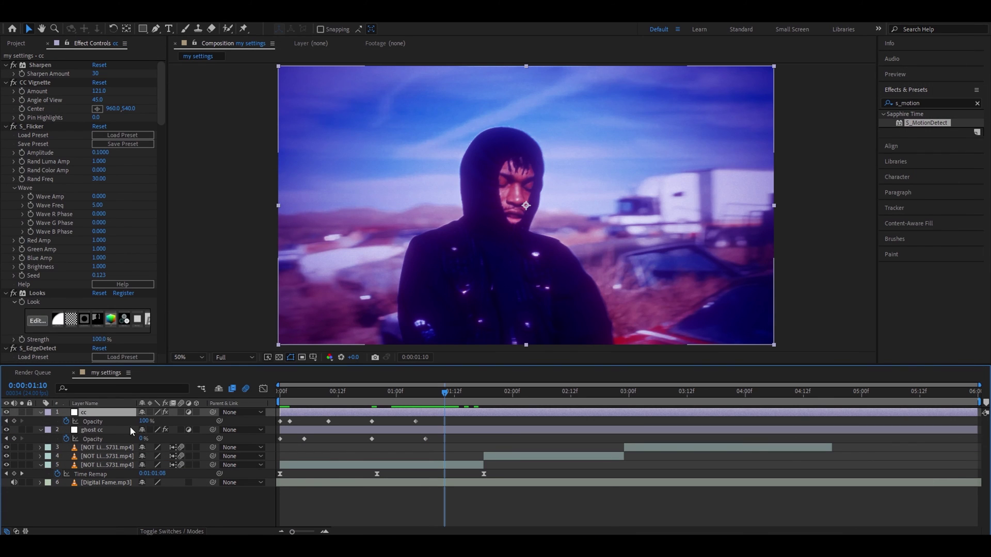
click(144, 421)
text(0)
key(Return)
- Keyframe the ghost cc layer's Opacity at 100% at 0:00:01:18, where the second clip starts
click(287, 430)
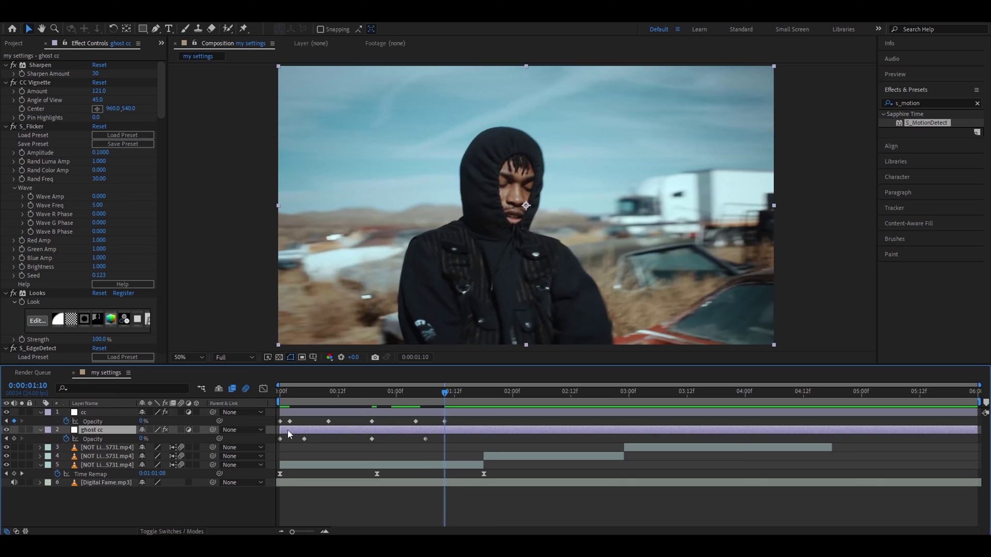
click(144, 439)
text(100)
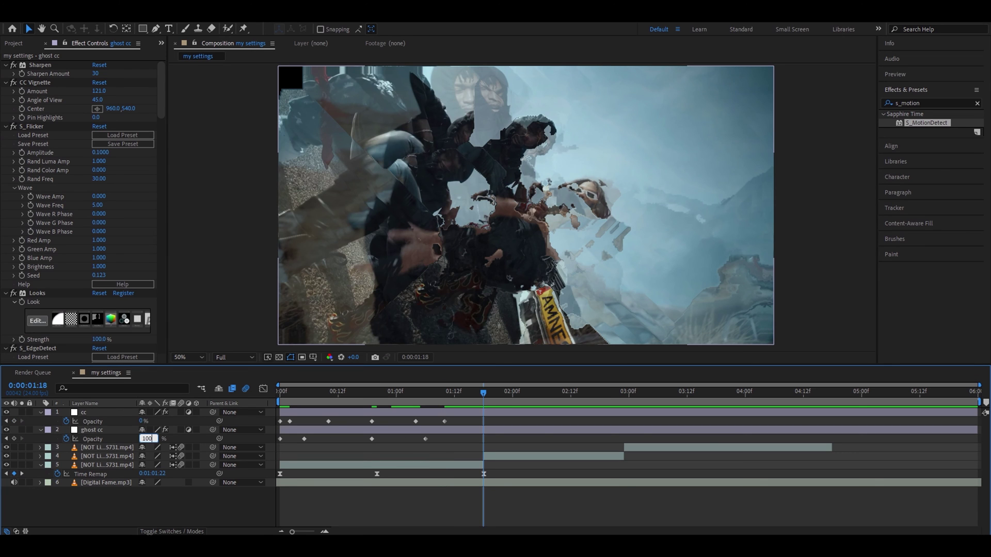
key(Return)
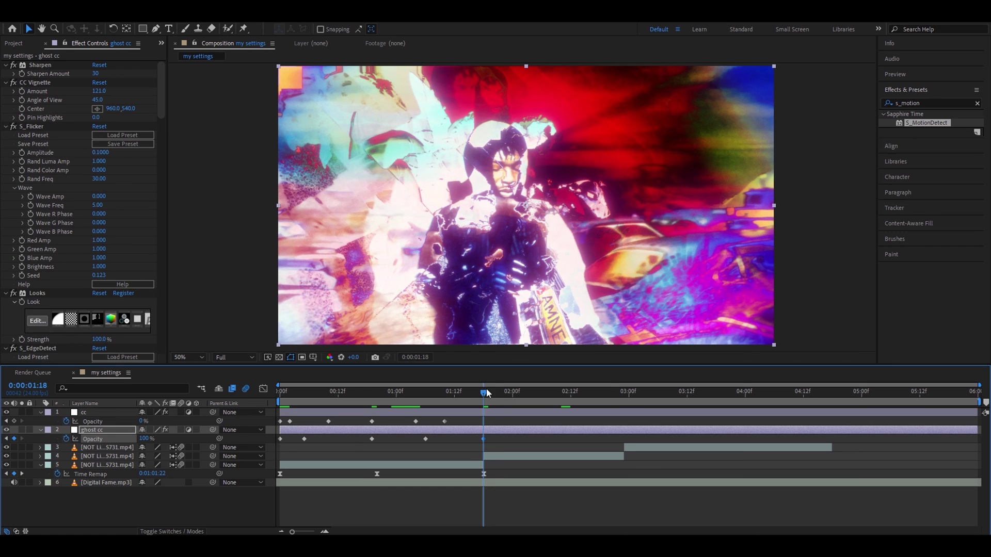
- Copy the cc layer's 0% Opacity keyframe from 0:00:01:10 to just after the second clip's start
drag(486, 393, 522, 393)
click(444, 421)
key(ctrl+c)
key(ctrl+v)
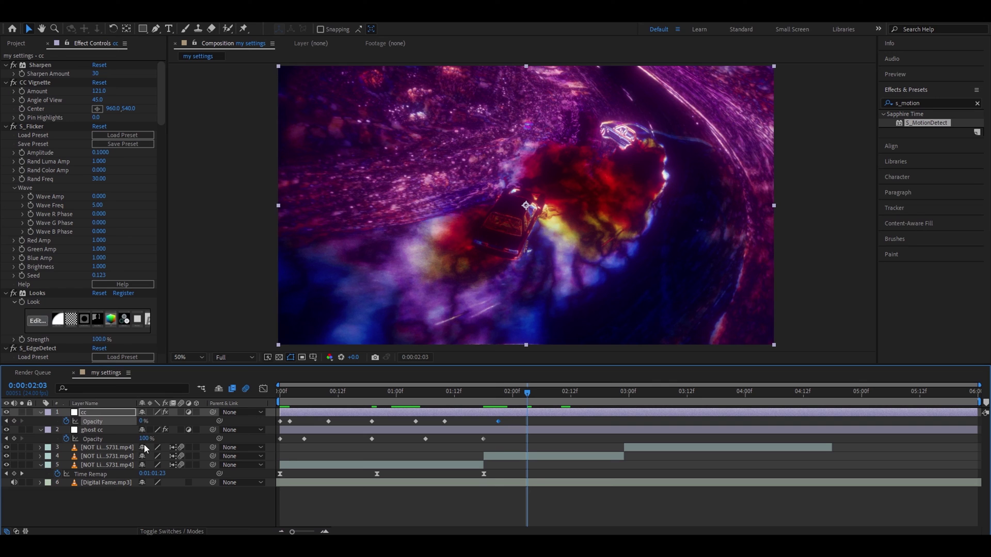
- Keyframe the ghost cc layer's Opacity at 0% at 0:00:02:03
click(143, 439)
text(0)
key(Return)
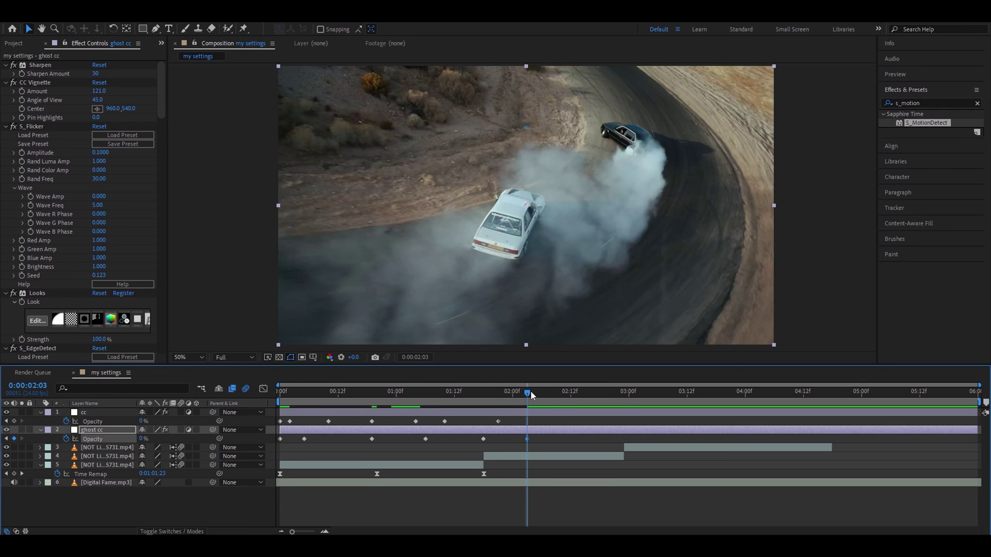
- Keyframe the cc layer's Opacity at 100% at 0:00:02:07
click(541, 392)
drag(542, 392, 546, 392)
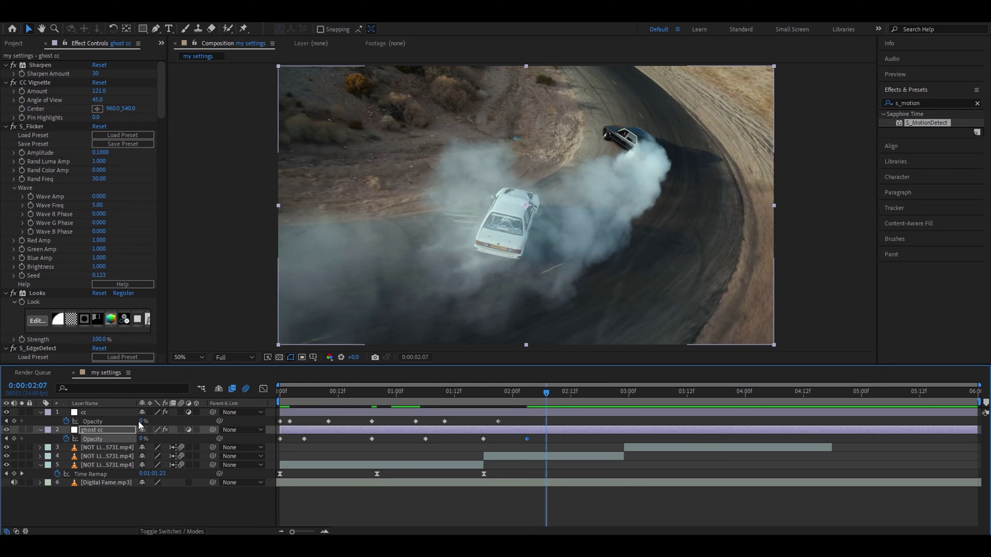
click(140, 421)
key(Return)
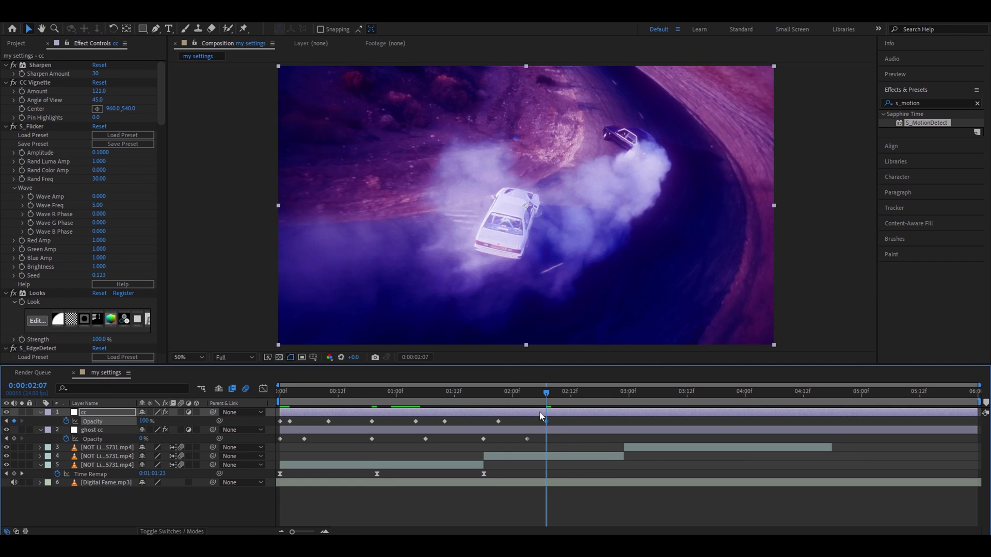
- Add a keyframe at 0:00:02:10 that holds the ghost cc layer's Opacity at 0%
key(Page_Down)
key(Page_Down)
key(Page_Down)
click(549, 432)
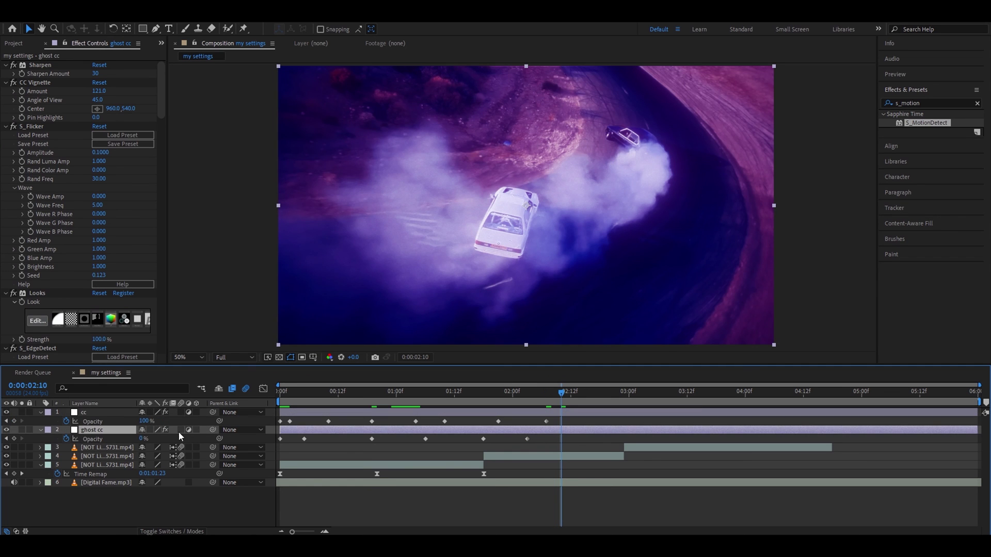
click(14, 439)
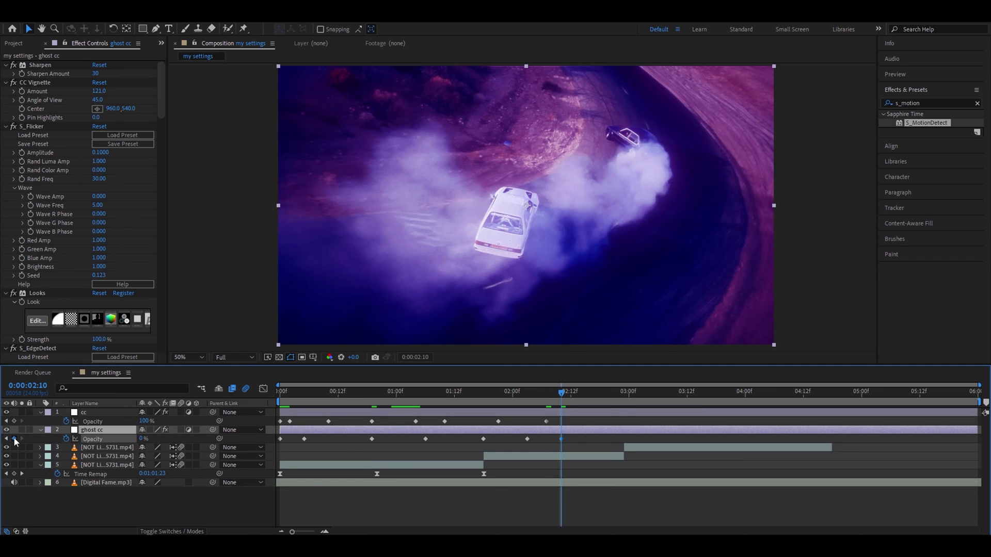
click(547, 422)
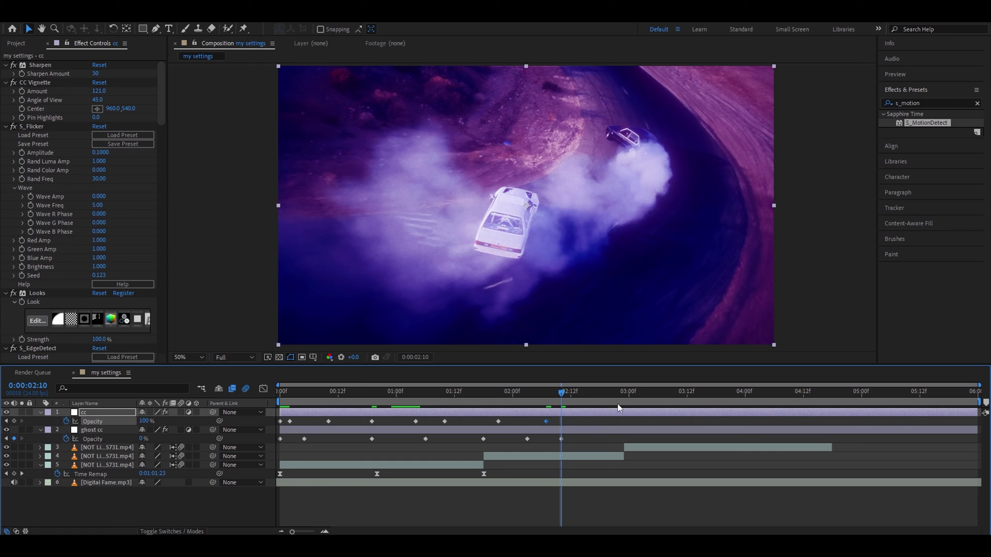
click(560, 457)
key(ctrl+Up)
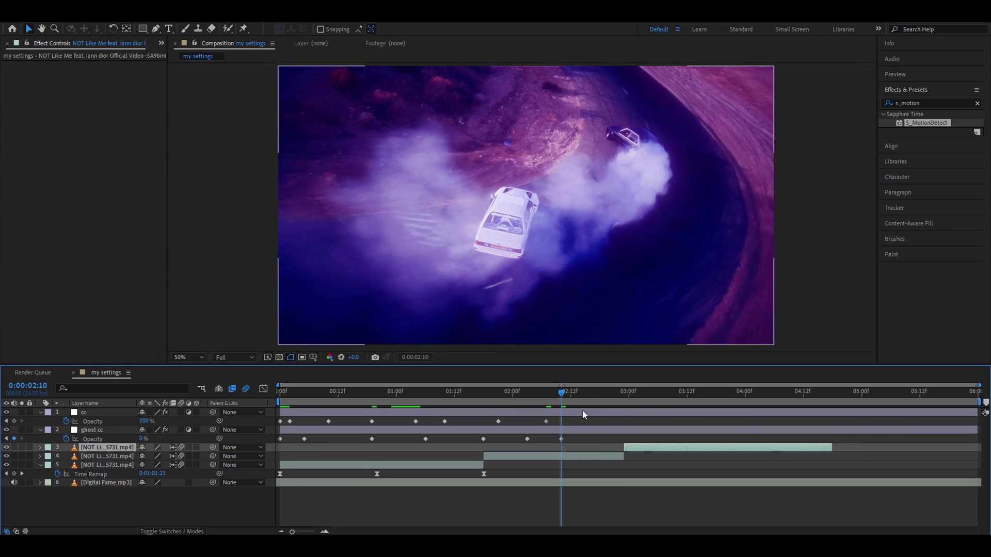
- Keyframe the ghost cc layer's Opacity at 100% at 0:00:02:19 and hold that value with another keyframe at 0:00:02:22
click(565, 430)
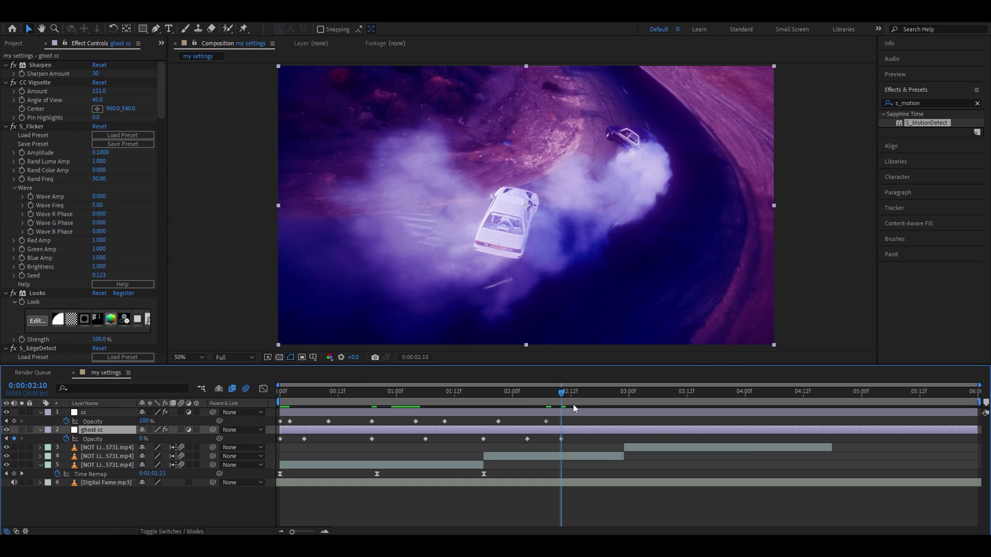
drag(561, 395, 605, 395)
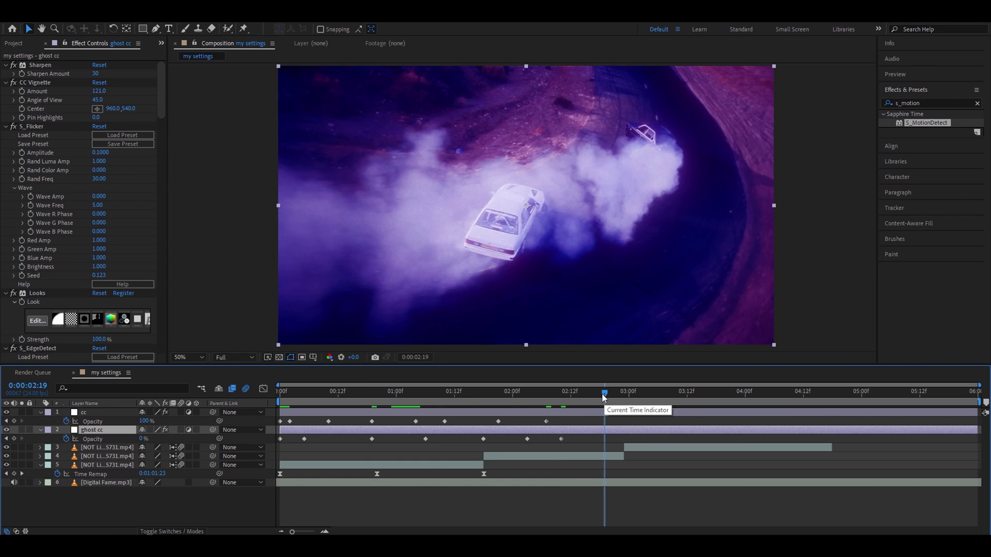
click(141, 438)
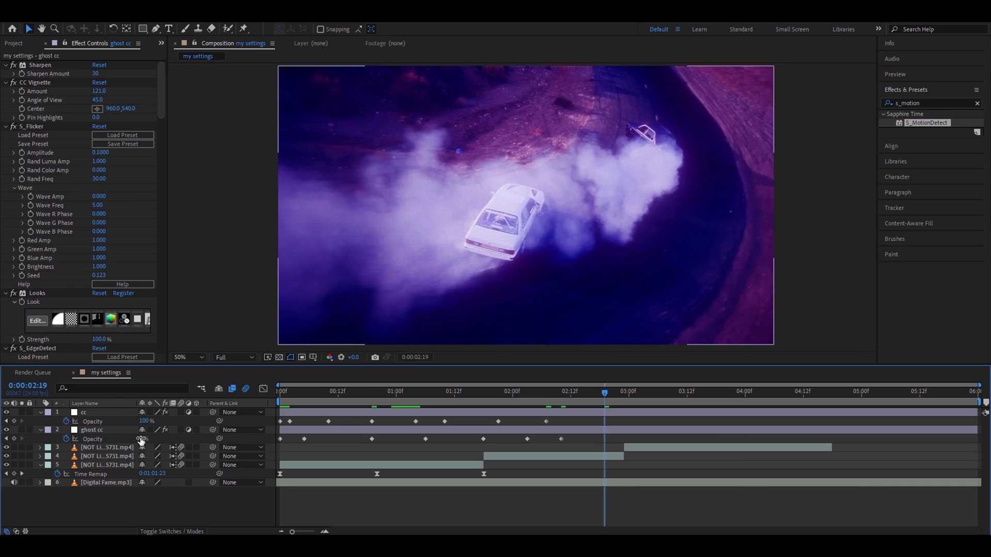
text(100)
key(Return)
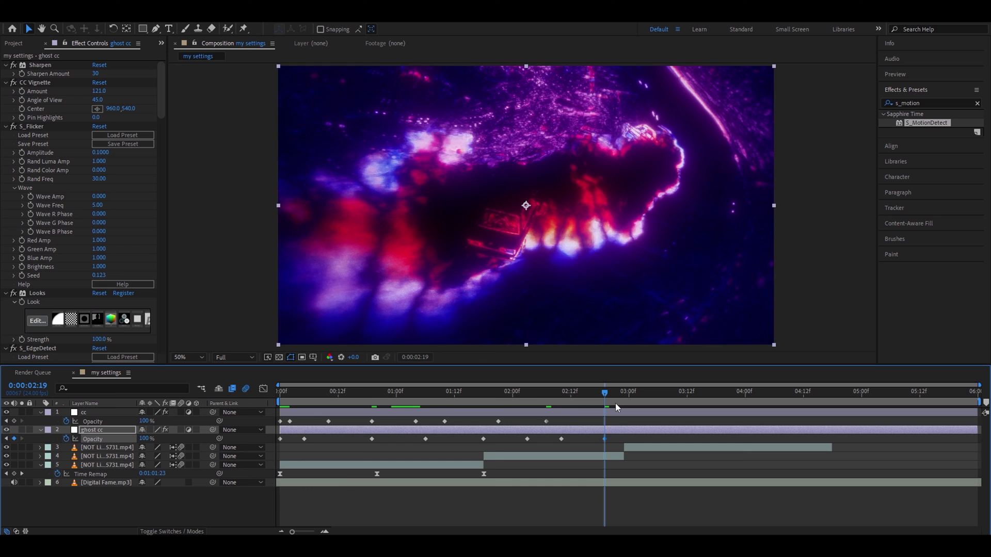
drag(605, 393, 619, 394)
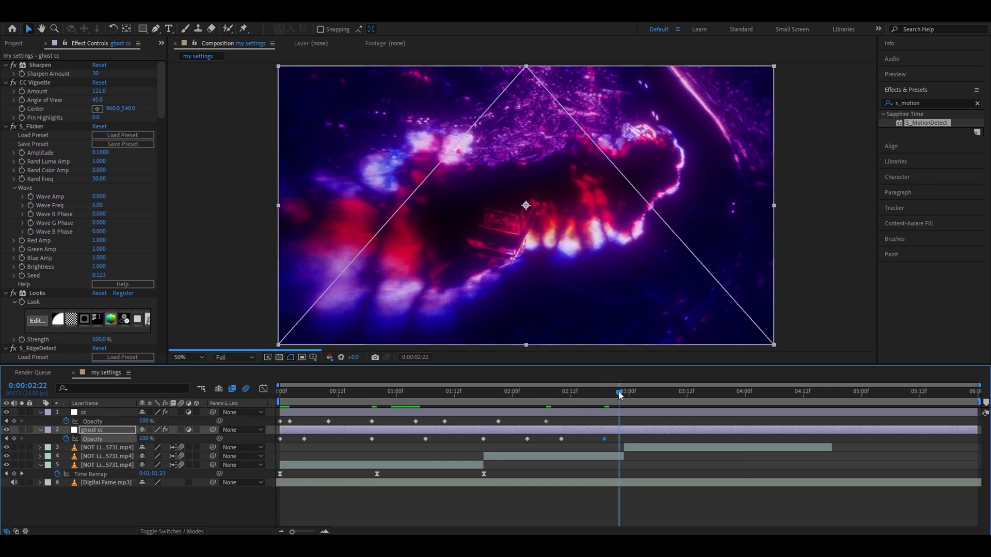
click(14, 439)
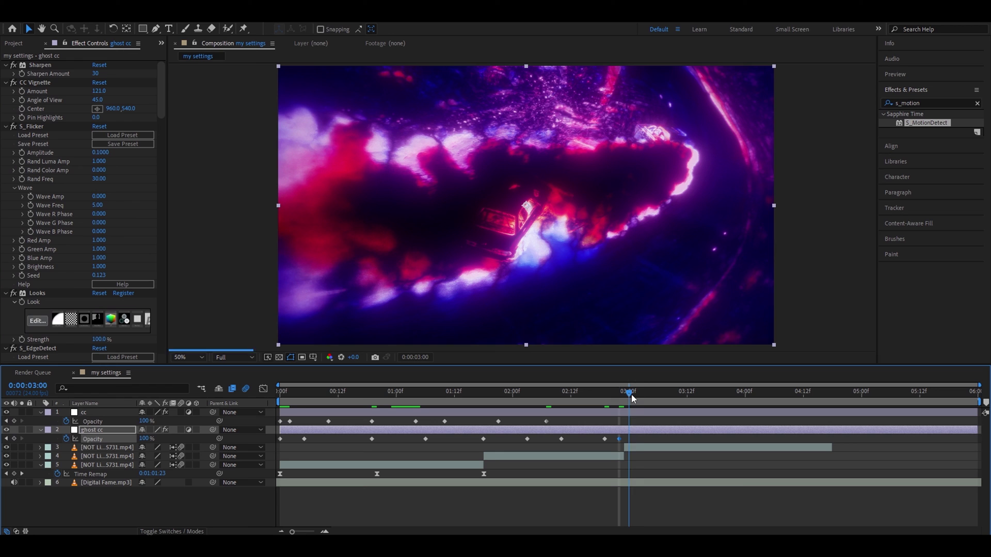
- Keyframe the ghost cc layer's Opacity at 50% at 0:00:03:11, over the third clip
drag(631, 395, 682, 392)
click(142, 439)
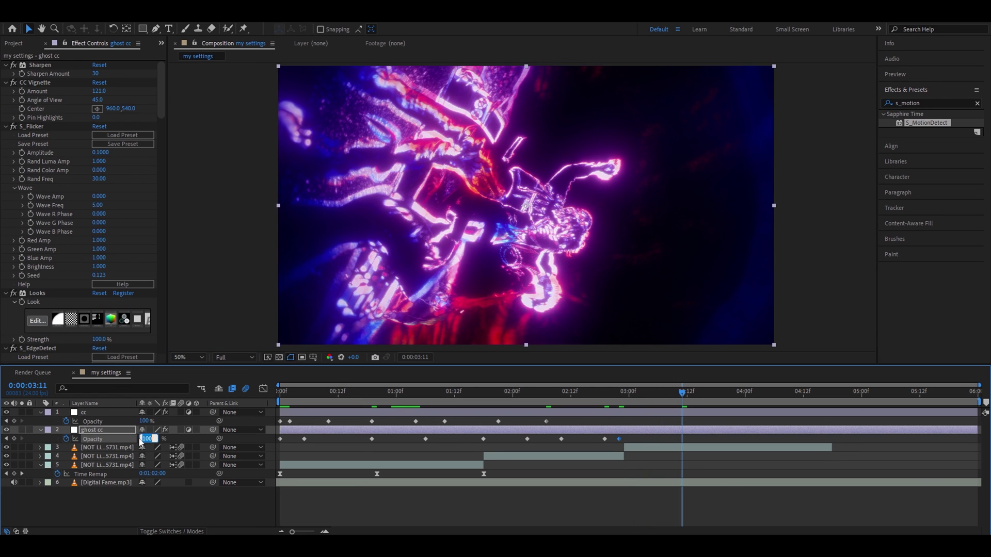
text(50)
key(Return)
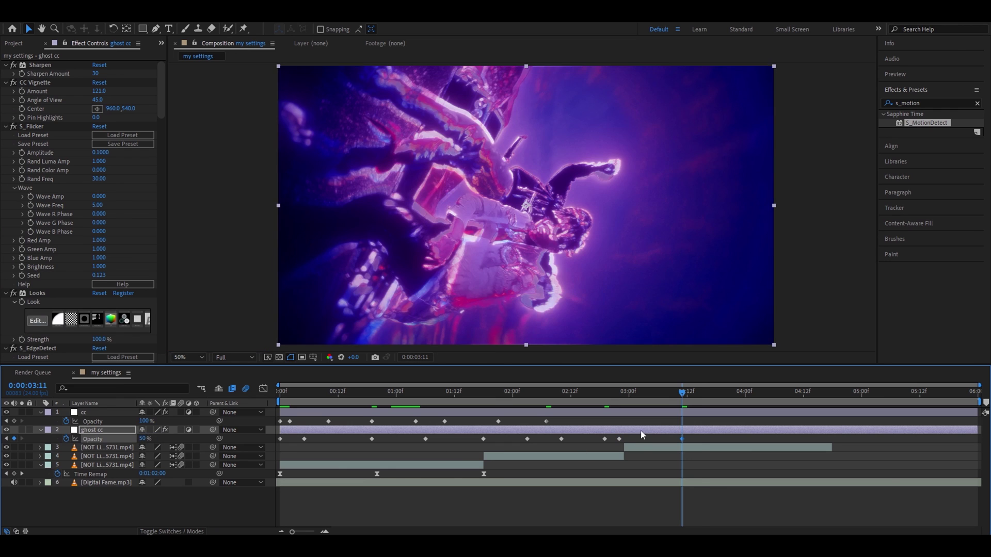
- Keyframe the ghost cc layer's Opacity at 12% at 0:00:03:17
drag(677, 395, 712, 392)
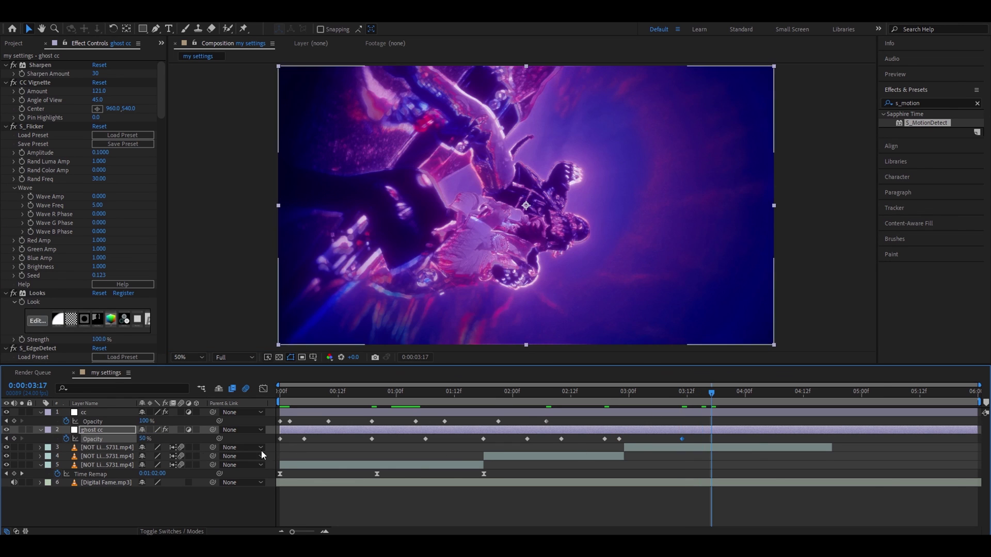
click(142, 438)
text(12)
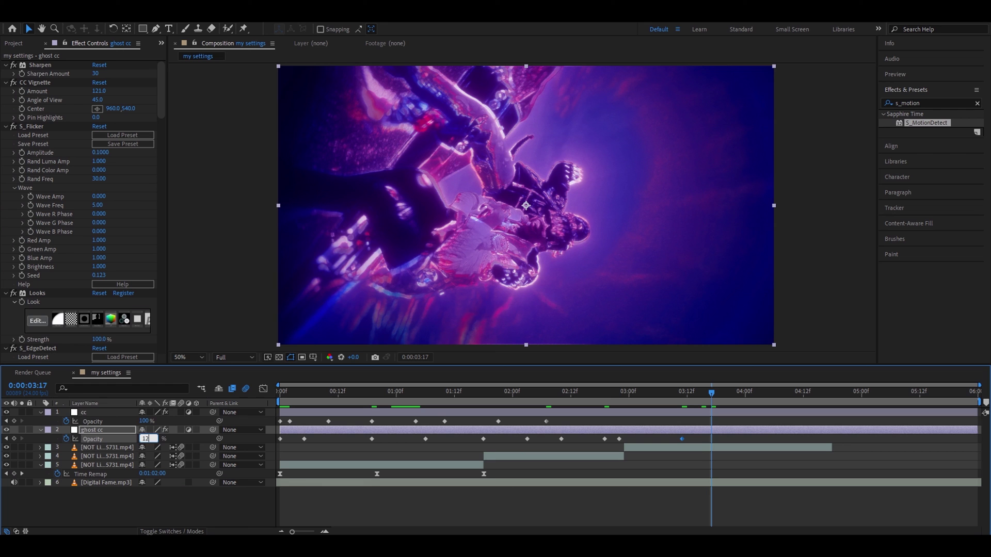
key(Return)
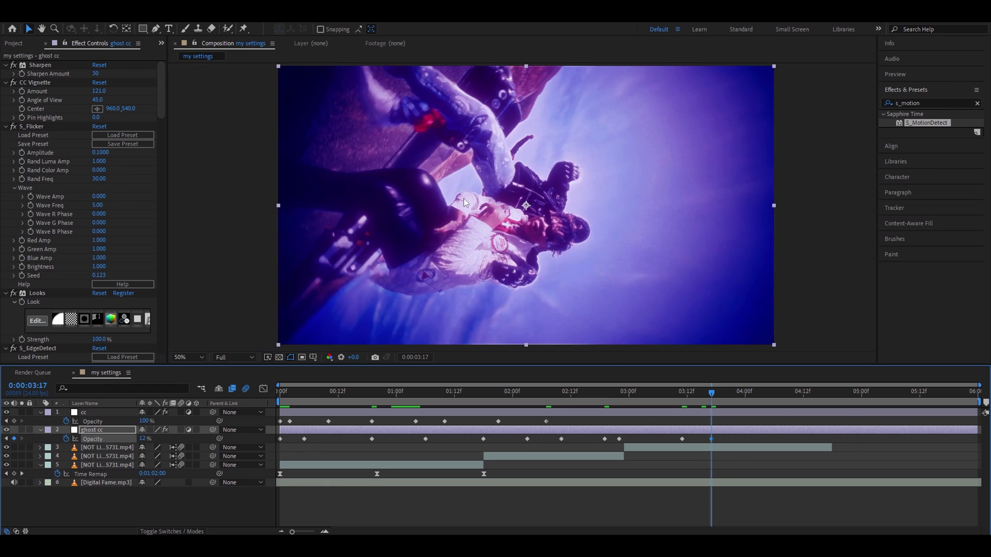
- Add a ghost cc Opacity keyframe shortly before the third clip's end and keyframe it at 100% at 0:00:04:18
drag(712, 394, 832, 395)
click(145, 439)
text(10)
key(Return)
drag(145, 439, 351, 442)
drag(142, 438, 170, 440)
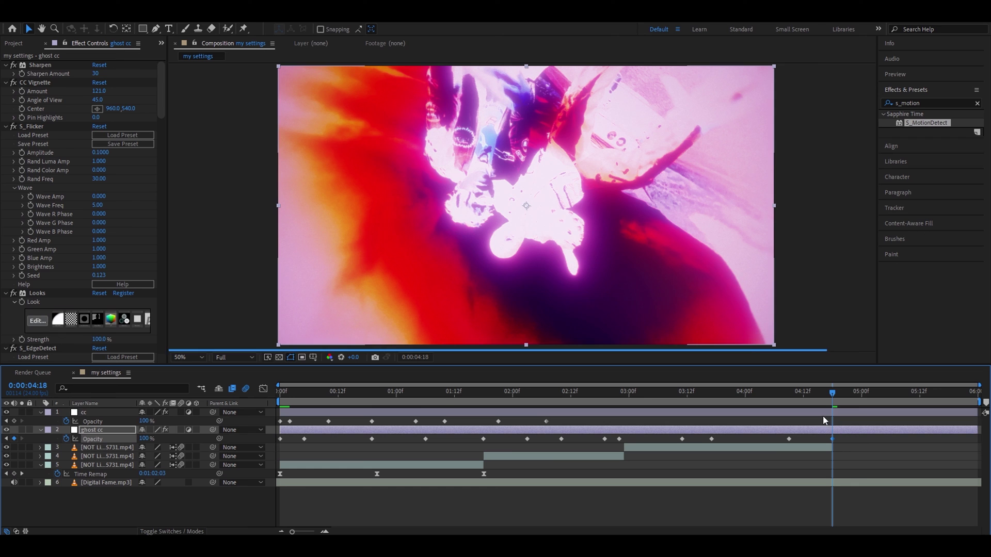
- Split the ghost cc layer at 0:00:04:18 and delete the part after it, returning to the composition's start
click(849, 429)
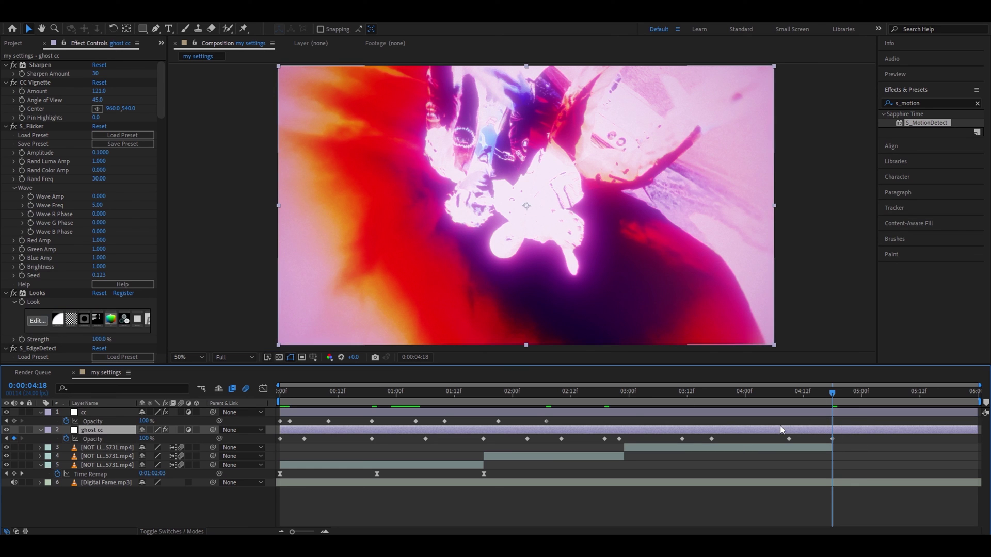
key(ctrl+shift+d)
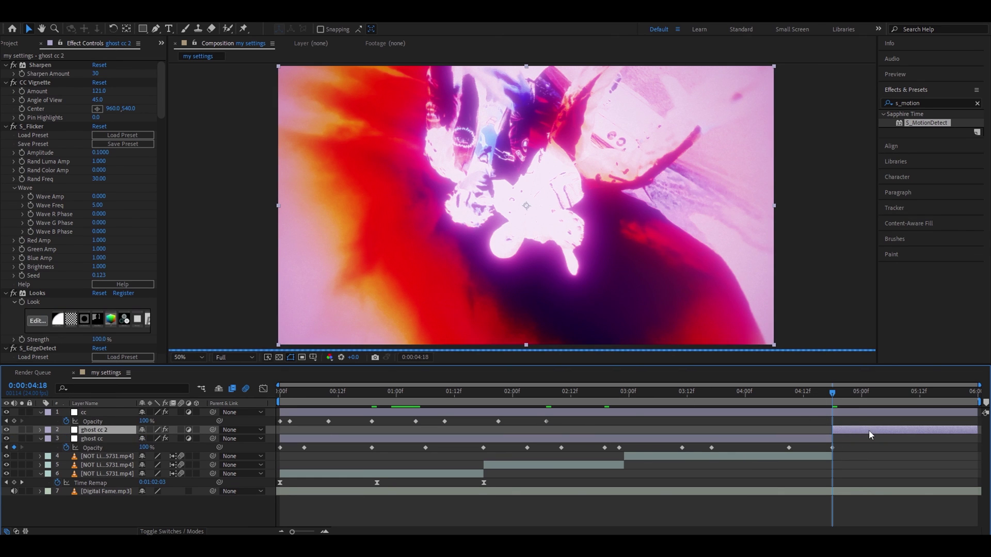
key(Delete)
key(Home)
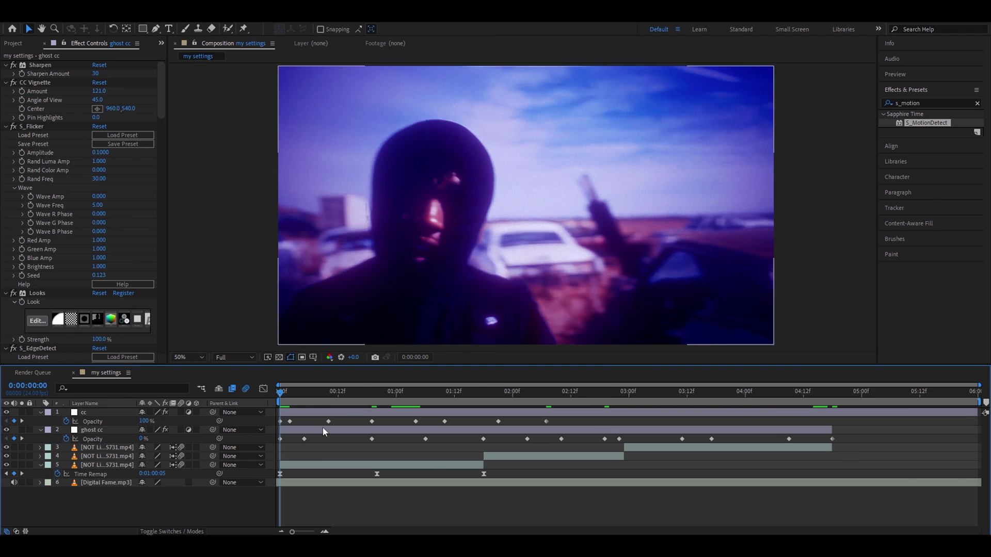